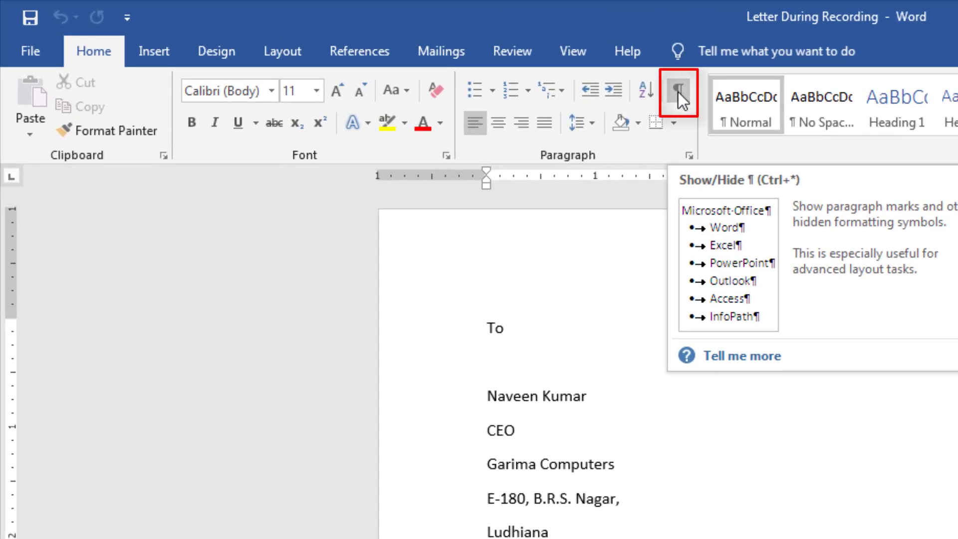
Step: Show formatting marks and select a tab character on the To line to inspect it
left_click(678, 91)
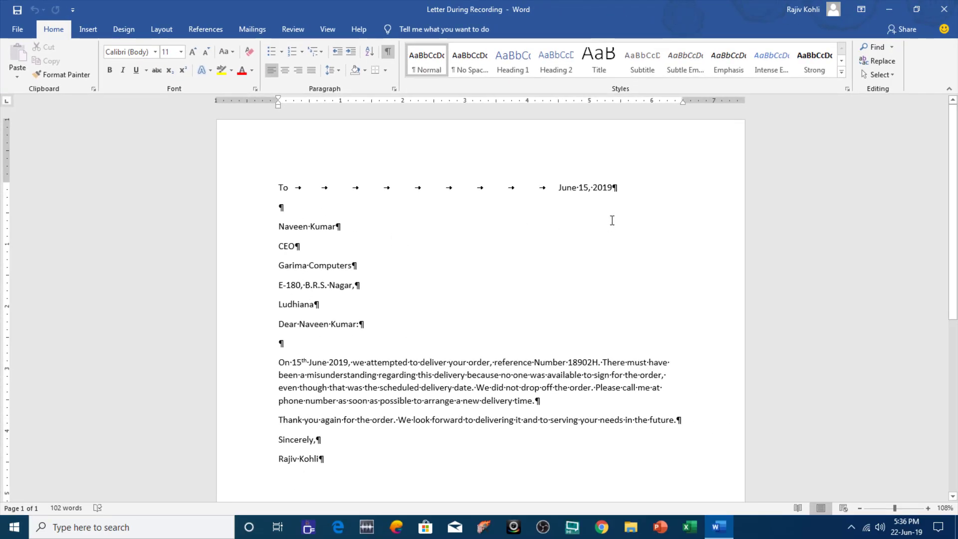
double_click(477, 190)
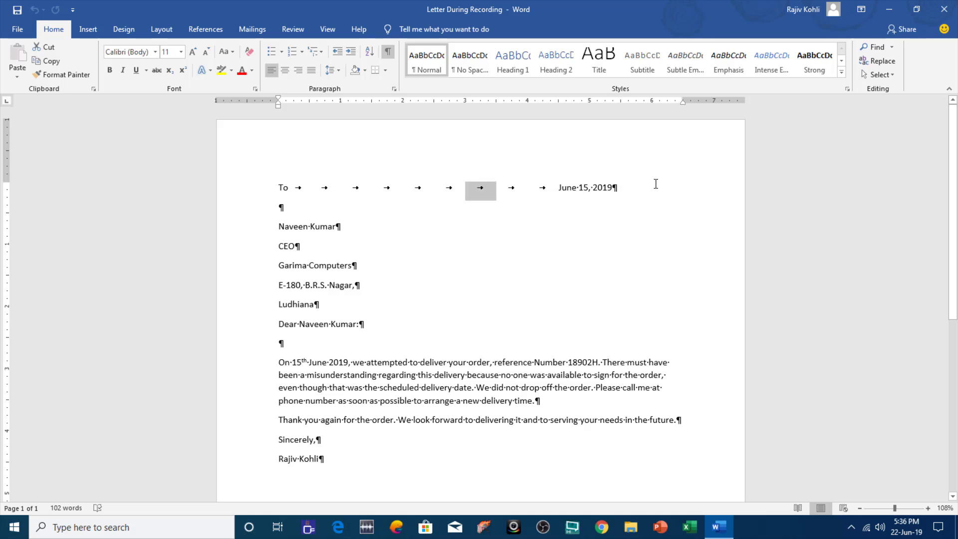
left_click(630, 189)
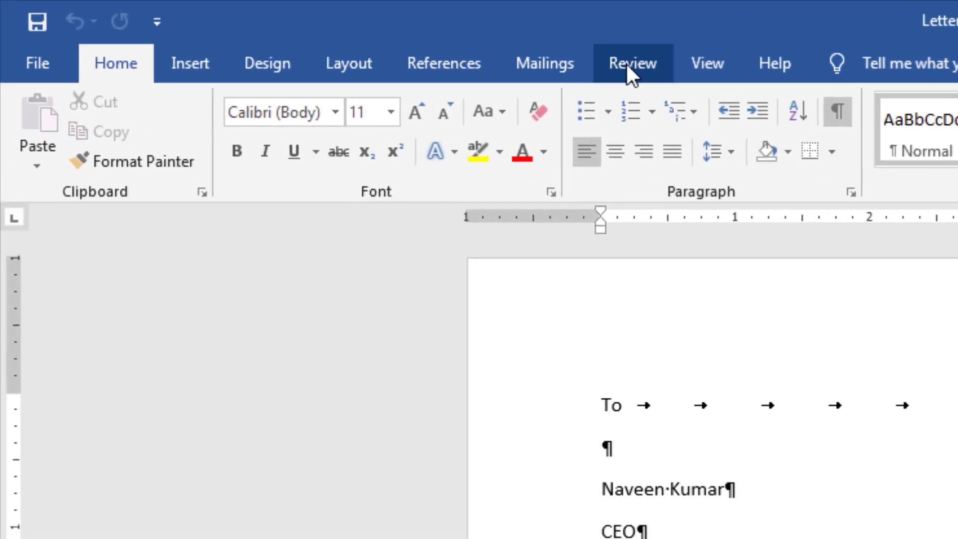
left_click(628, 65)
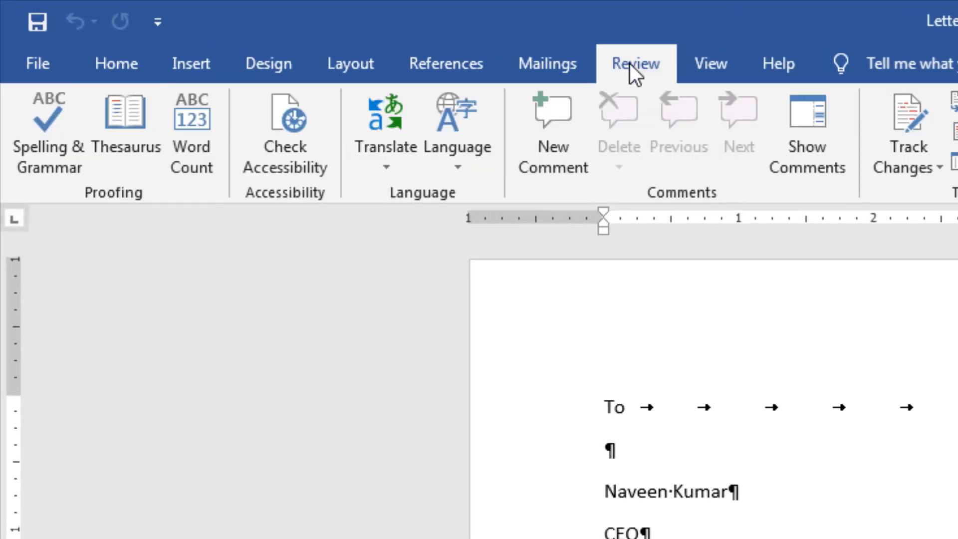
left_click(181, 153)
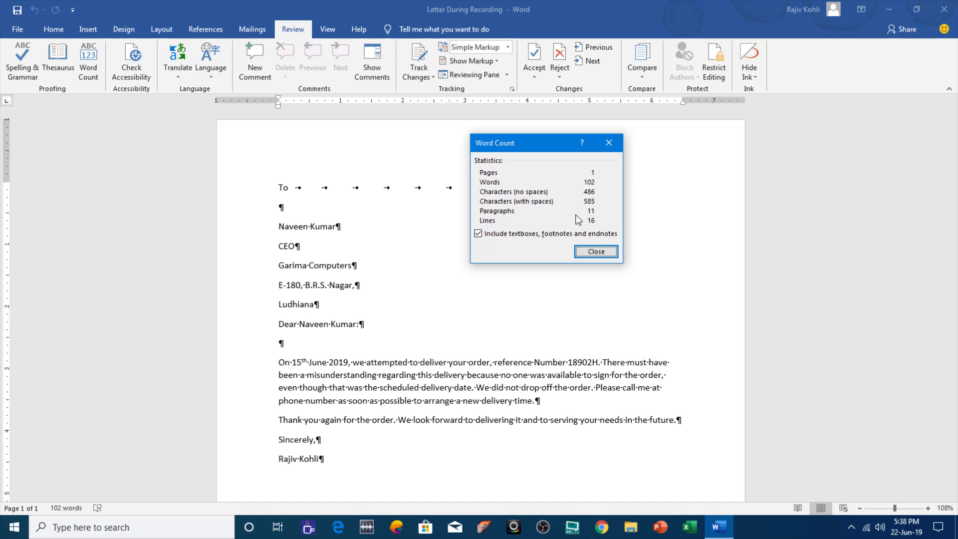
left_click(593, 251)
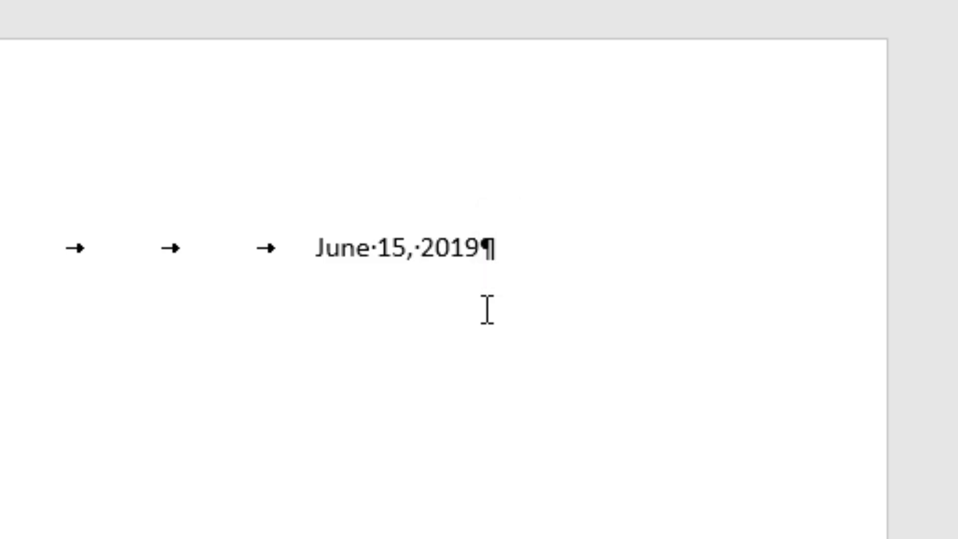
left_click_drag(499, 243, 280, 194)
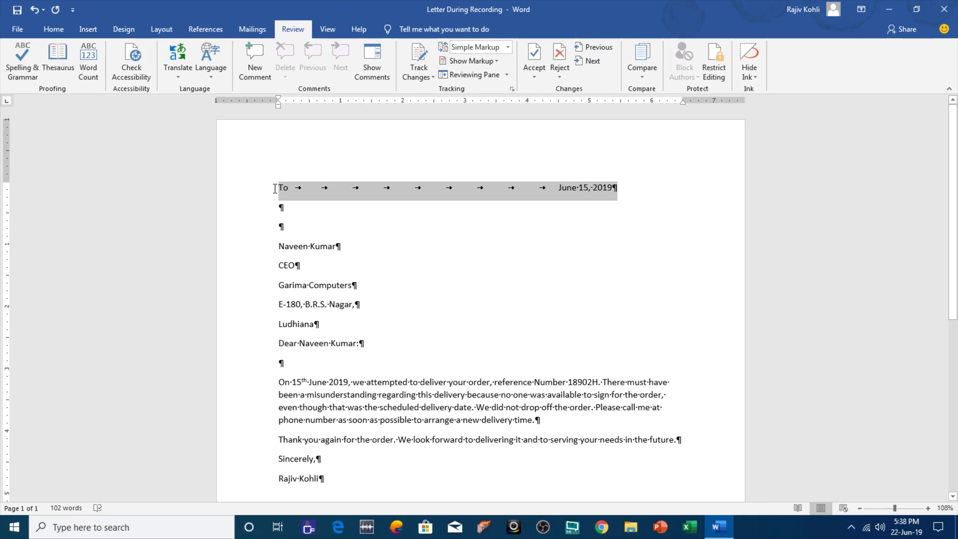
left_click(614, 192)
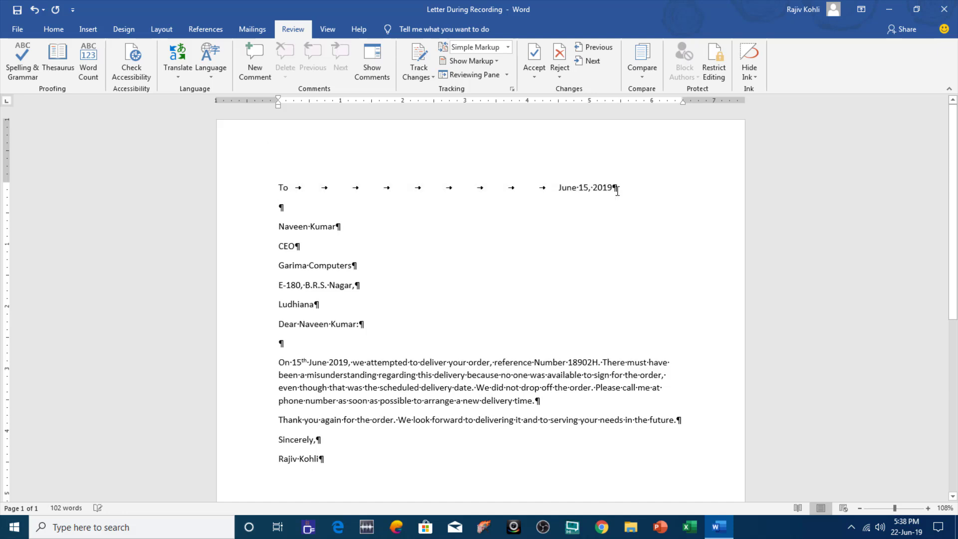
key("Return")
key("shift+Right")
key("Delete")
left_click_drag(612, 188, 618, 189)
key("Down")
key("Down")
key("Down")
key("Down")
key("Down")
key("Down")
key("Down")
key("Down")
left_click(348, 459)
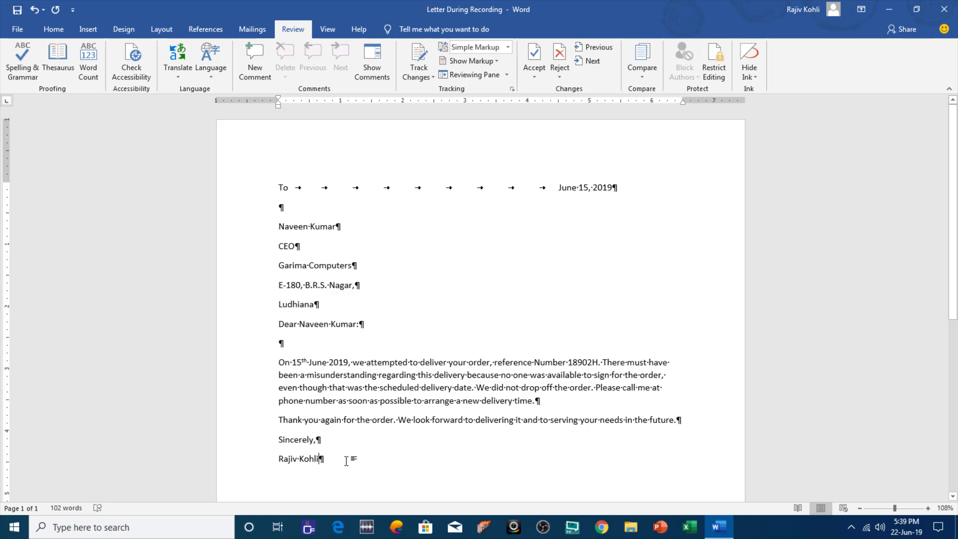
left_click(94, 65)
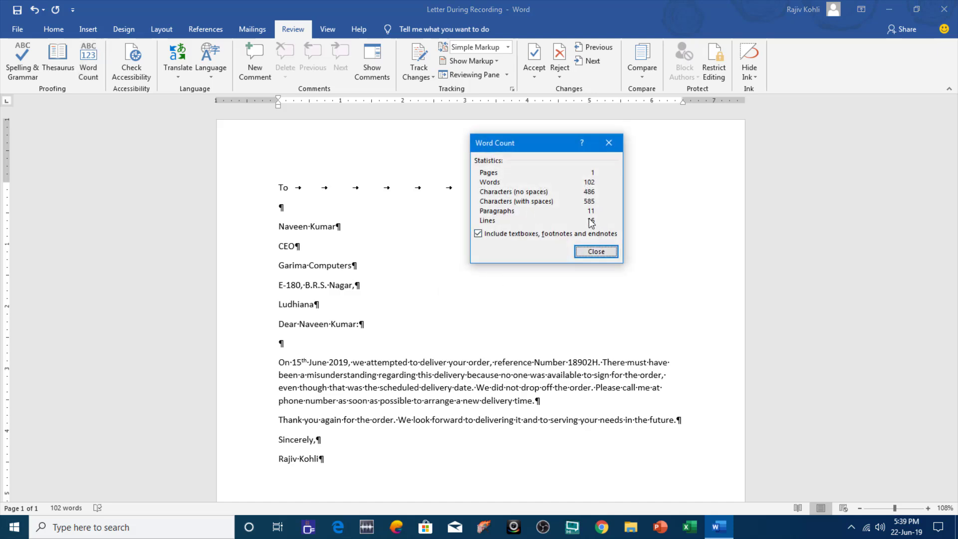
left_click(594, 252)
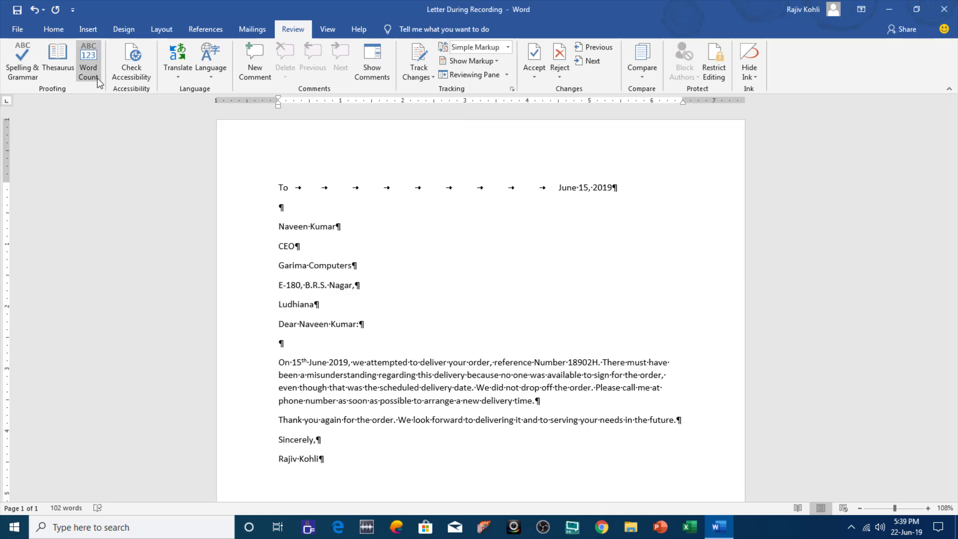
double_click(279, 207)
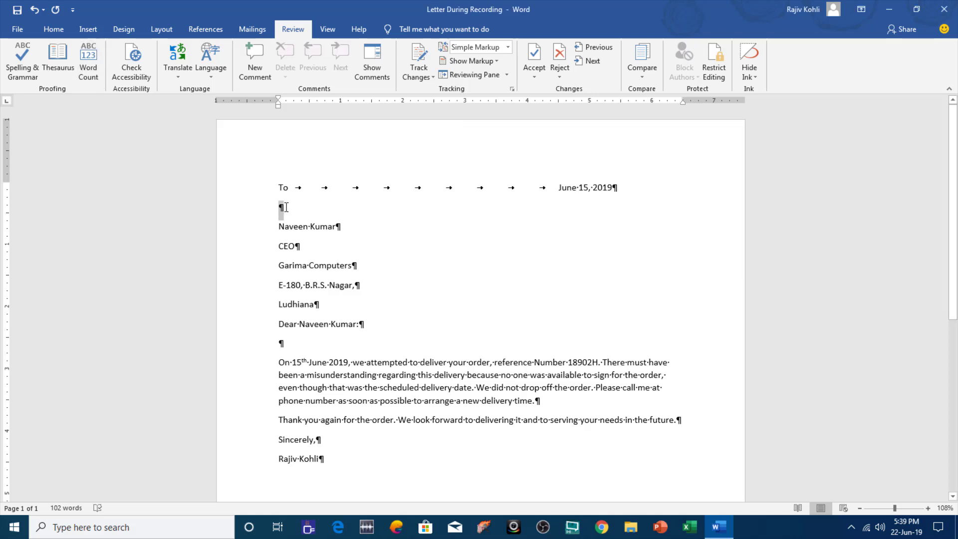
double_click(283, 342)
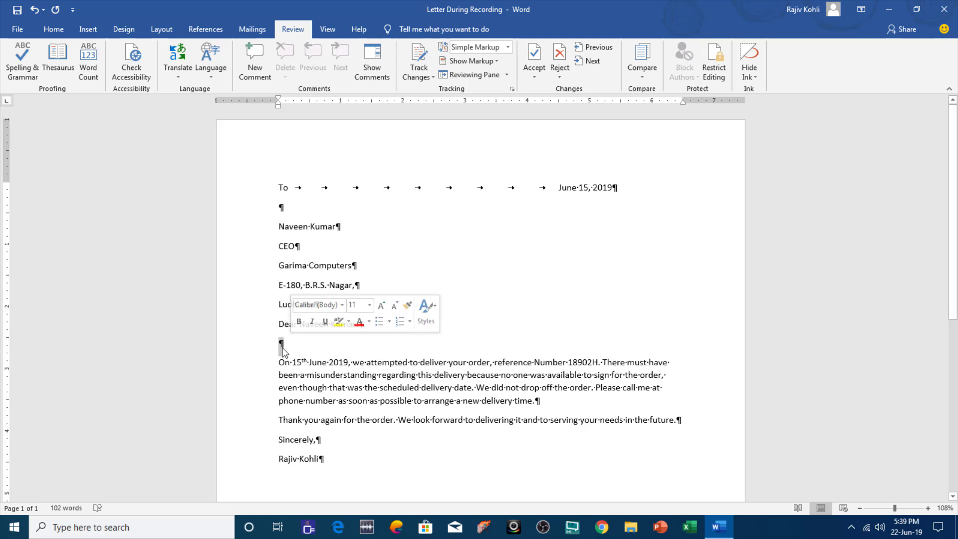
left_click(292, 349)
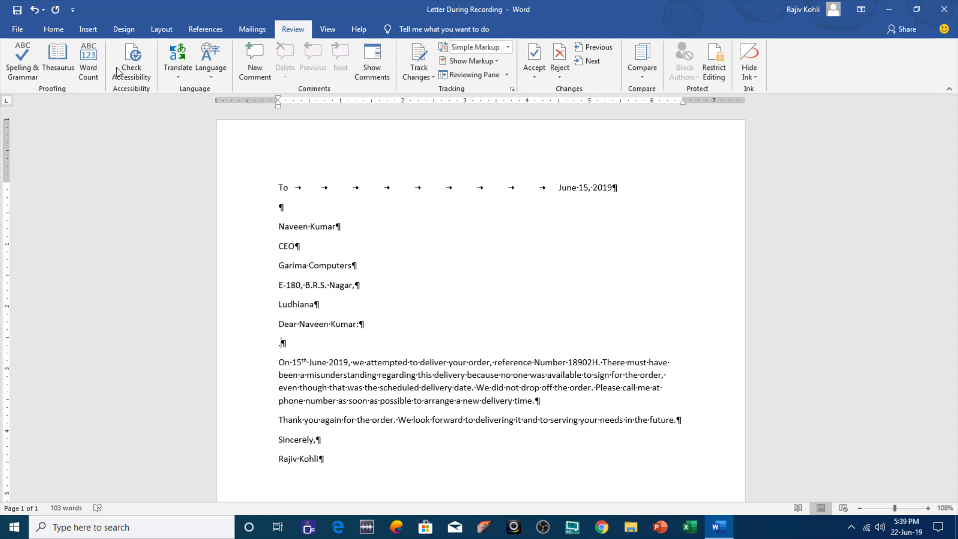
left_click(89, 62)
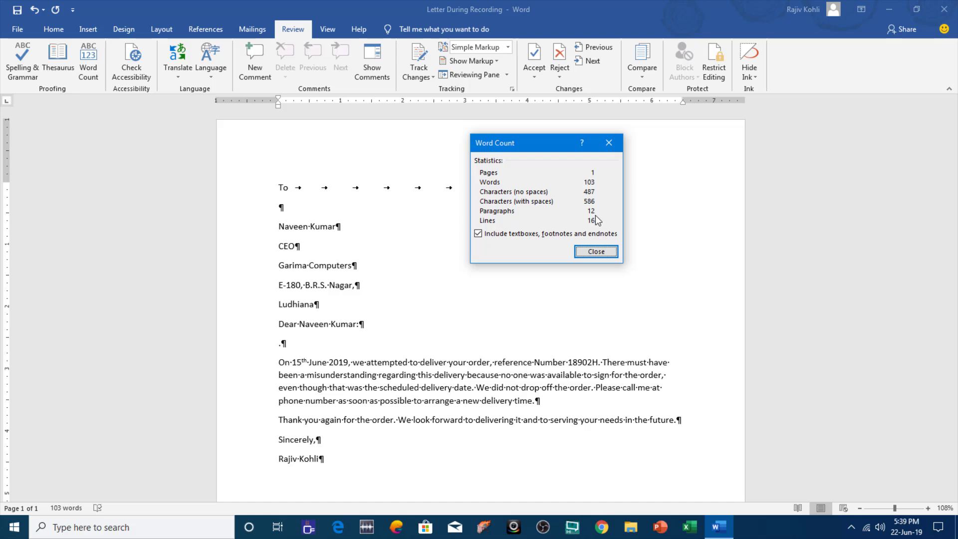
key("Escape")
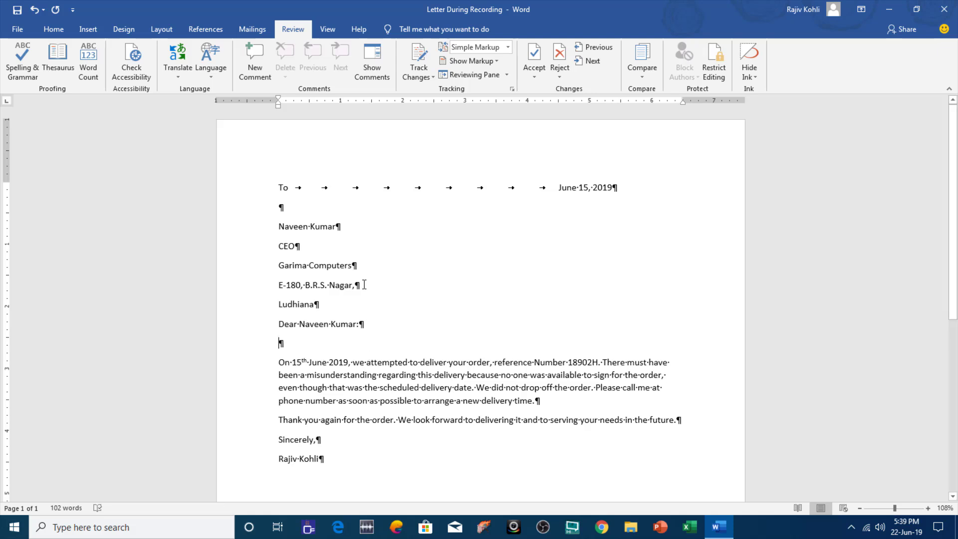
Step: Inspect the date, recipient name, blank line and signature line of the unchanged letter
left_click(617, 186)
left_click(290, 232)
left_click(282, 343)
left_click(365, 455)
left_click(64, 28)
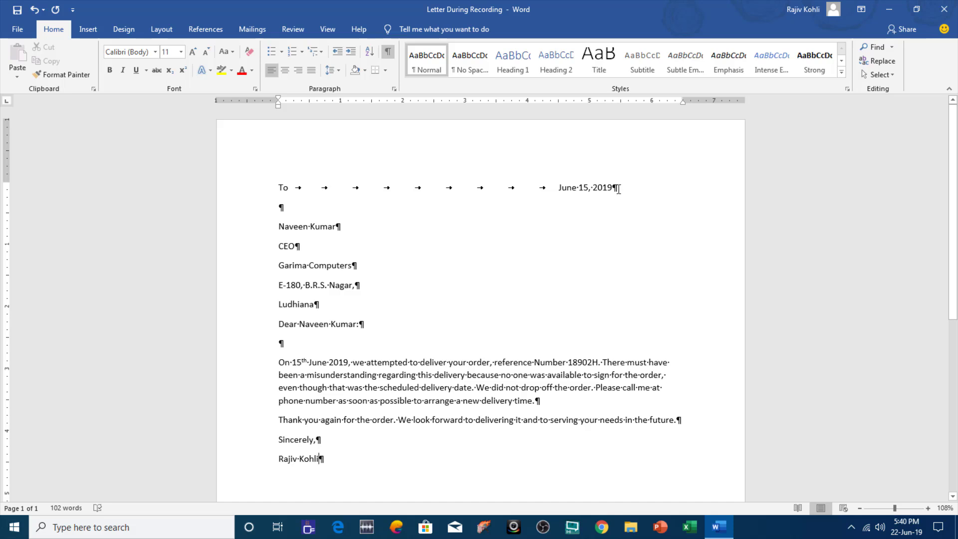
Step: Count words in the 'On 15th June 2019' paragraph: 63 words, 359 characters, 4 lines
left_click_drag(278, 207, 283, 208)
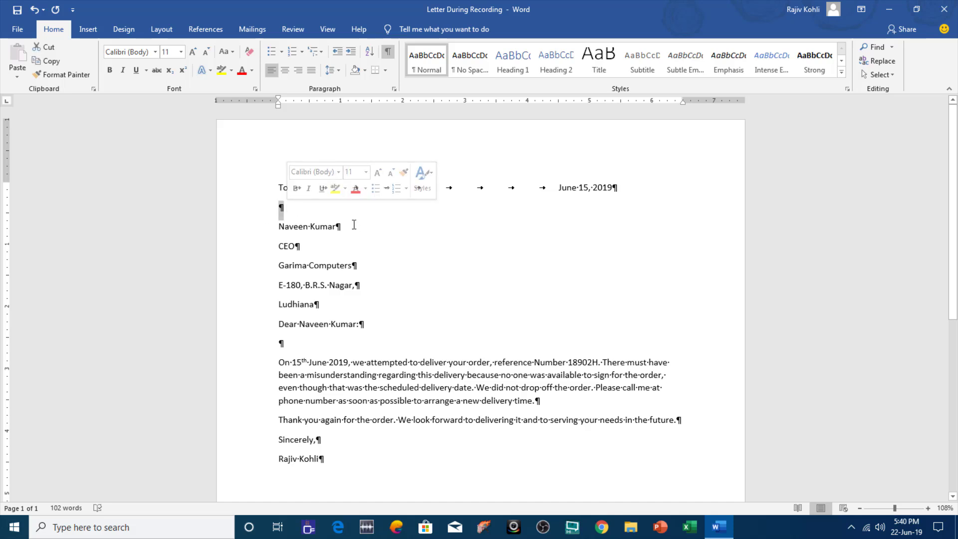
left_click(288, 246)
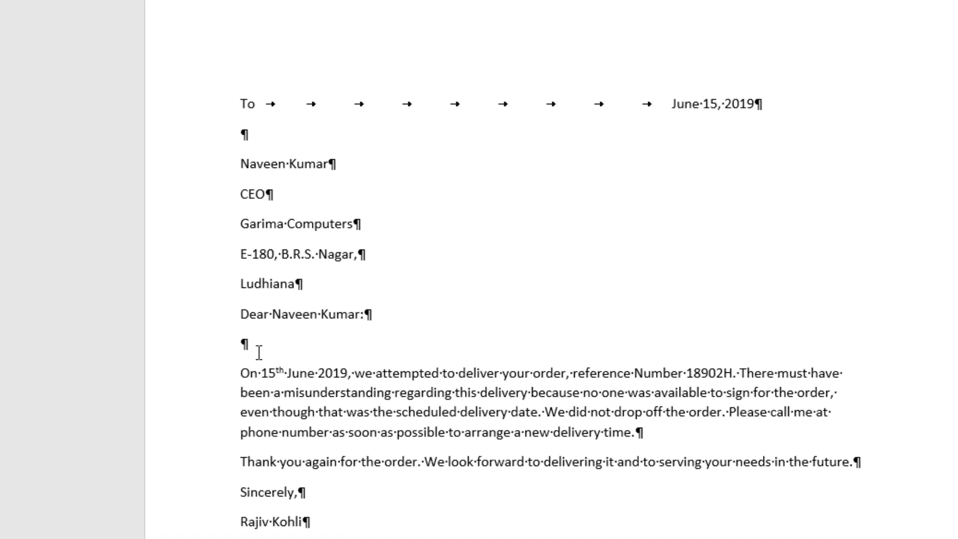
left_click_drag(237, 373, 649, 425)
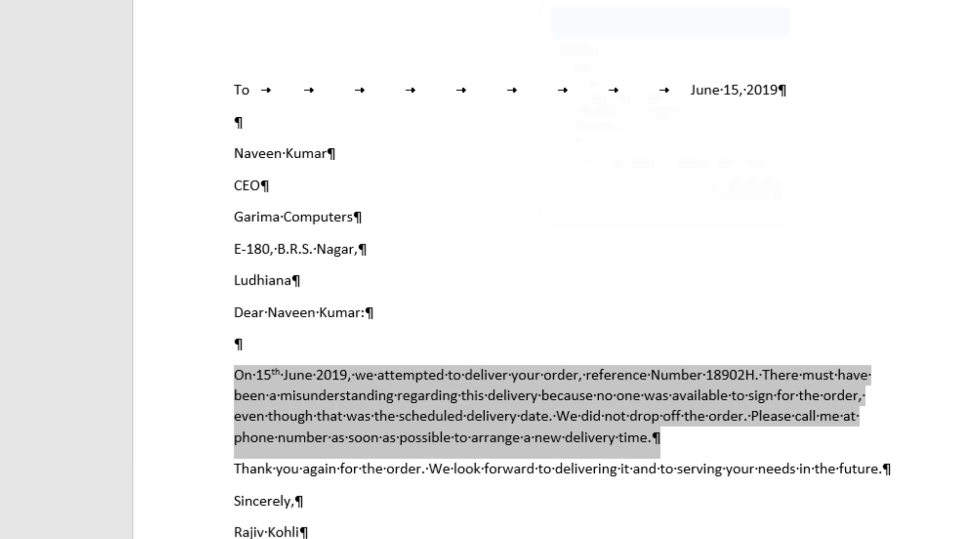
key("ctrl+shift+g")
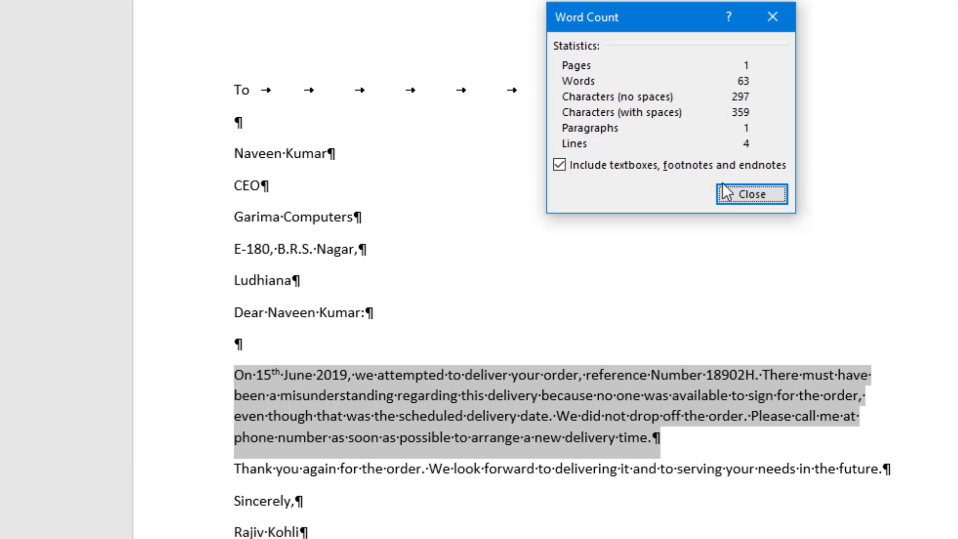
left_click(752, 194)
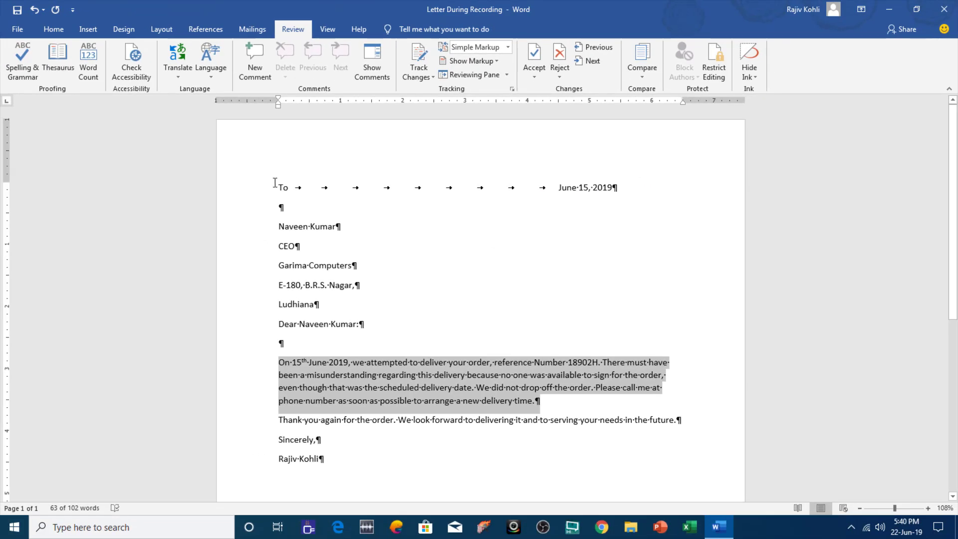
left_click(275, 182)
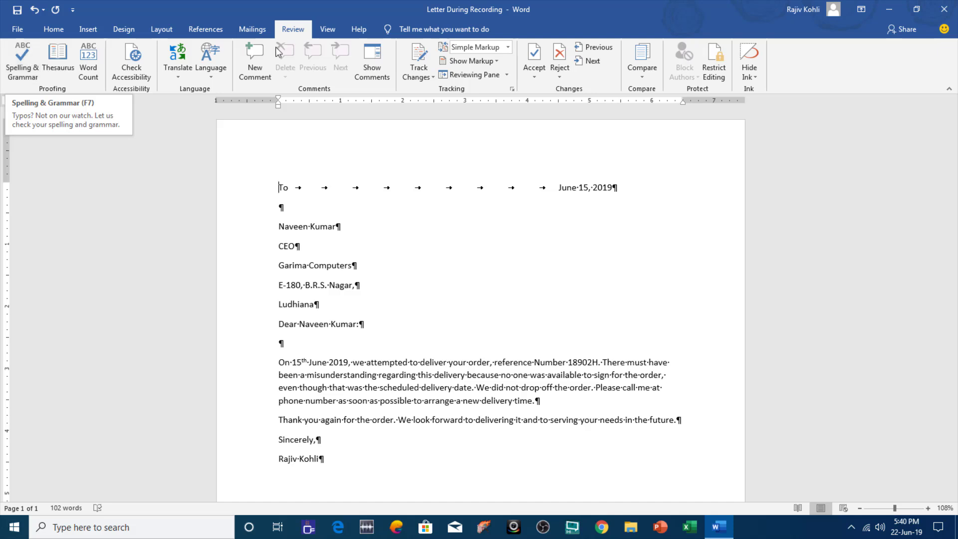
Step: Run Spelling & Grammar and confirm the letter's check completes with no errors
left_click(20, 63)
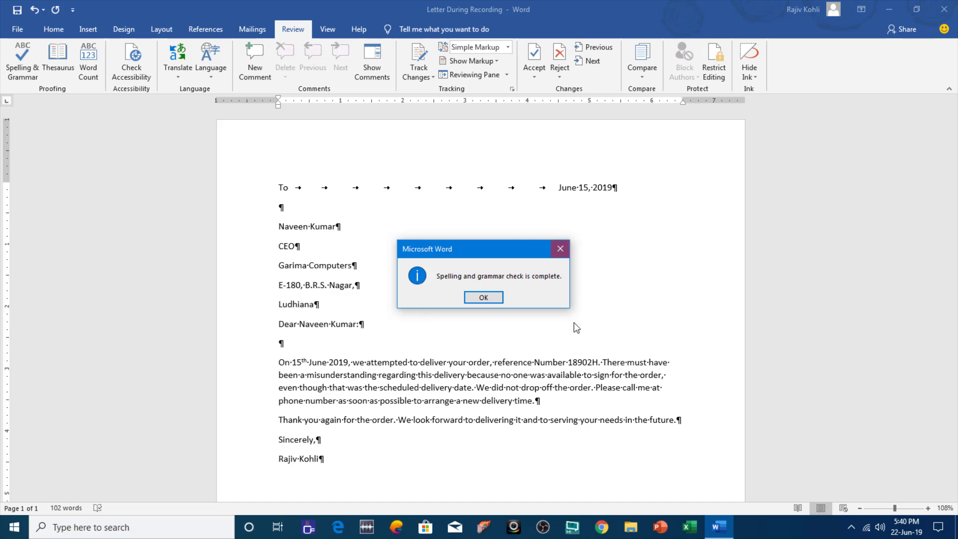
left_click(485, 298)
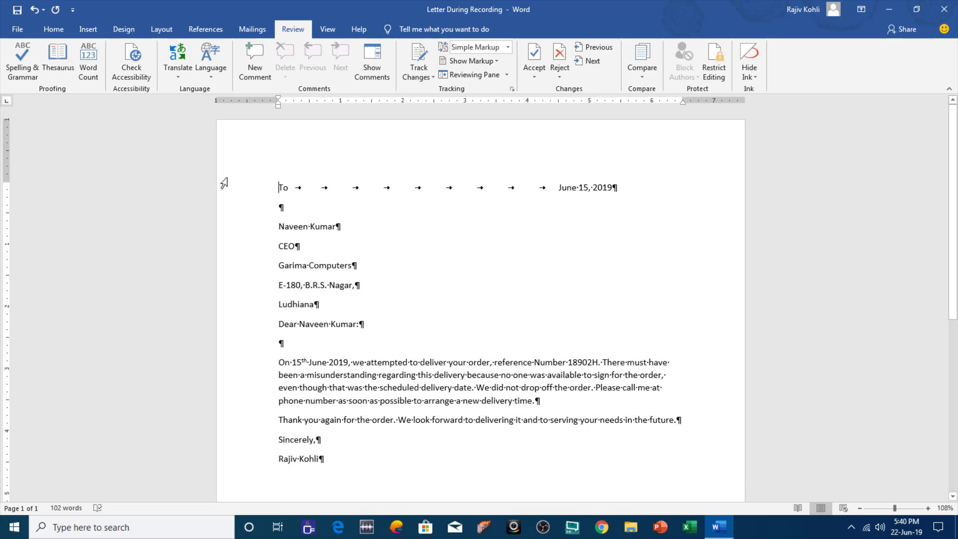
left_click(18, 29)
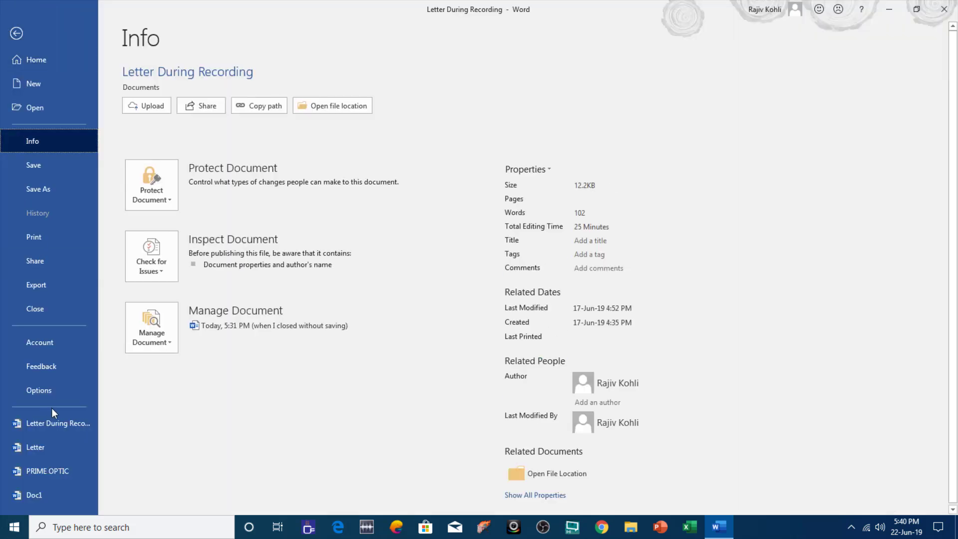
Step: Enable Show readability statistics in Proofing options, yielding Flesch Reading Ease 56.2 and Grade Level 8.8
left_click(53, 394)
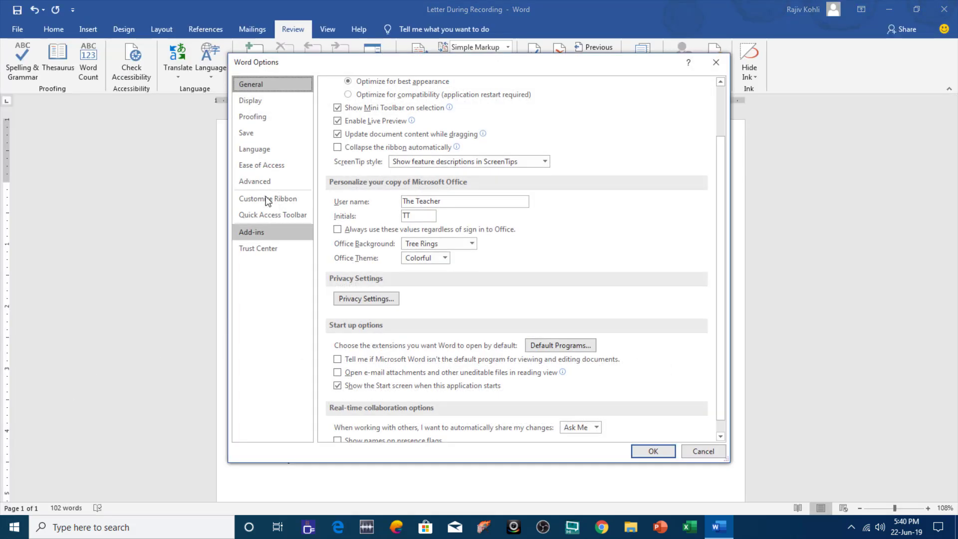
left_click(253, 118)
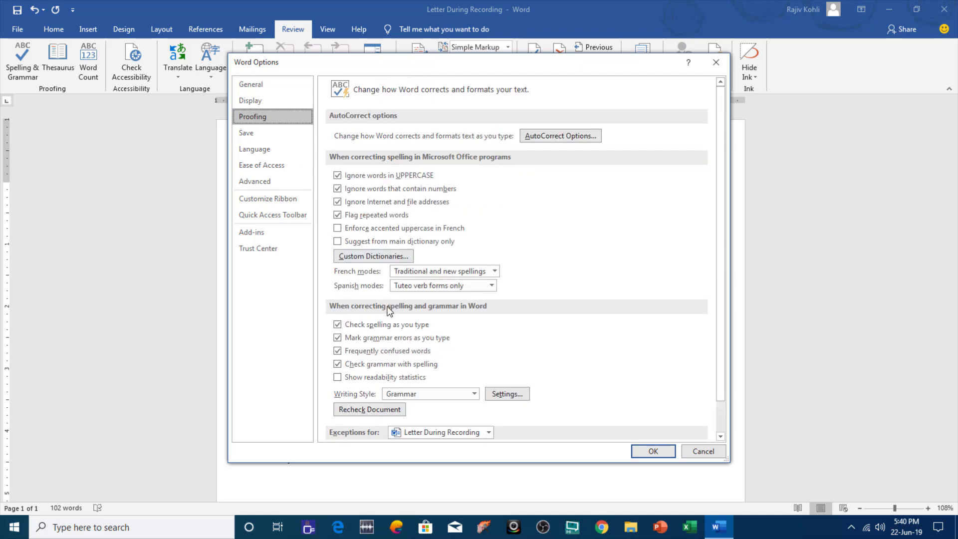
left_click(366, 379)
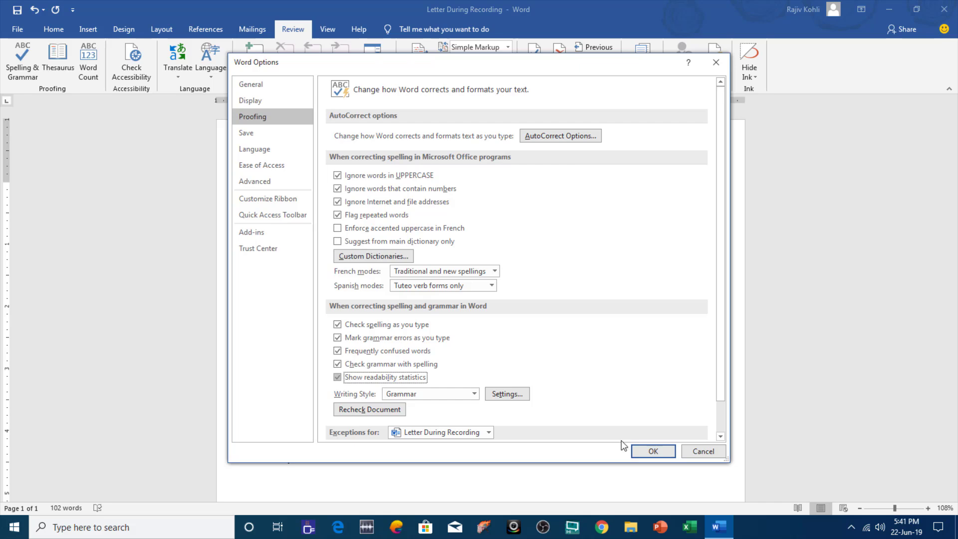
left_click(653, 451)
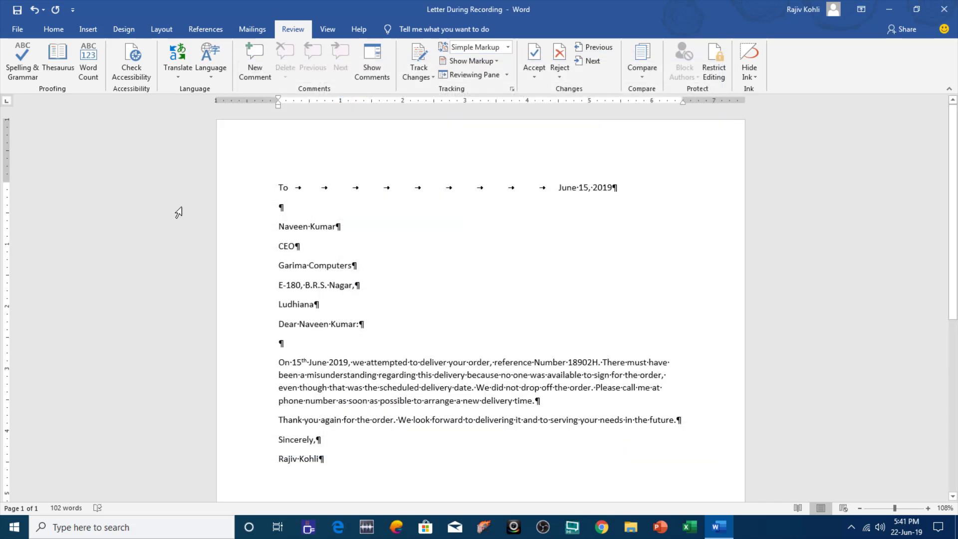
left_click(25, 75)
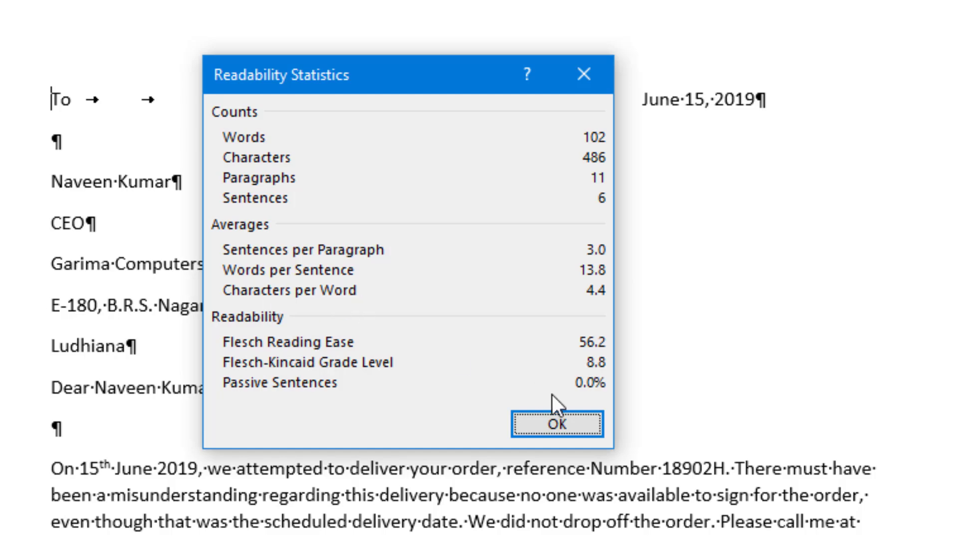
left_click(552, 425)
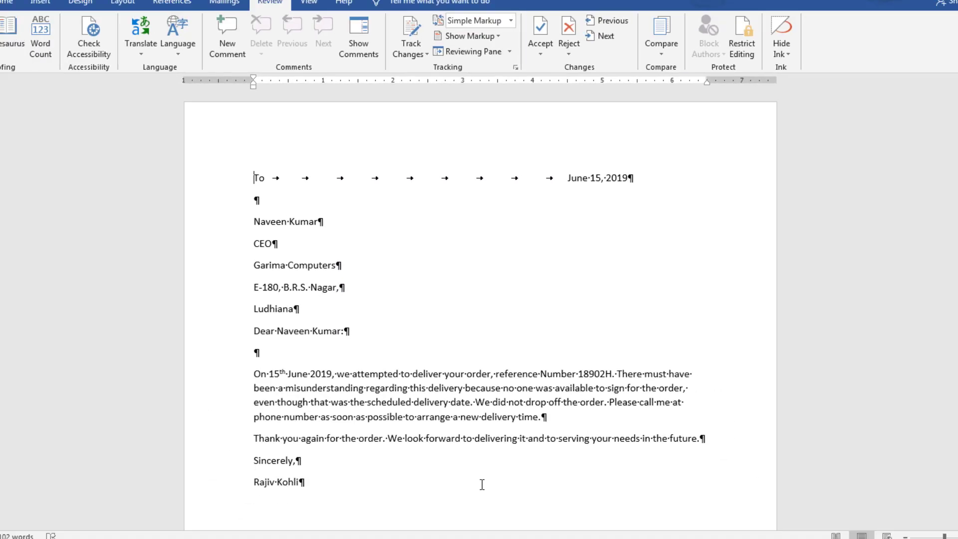
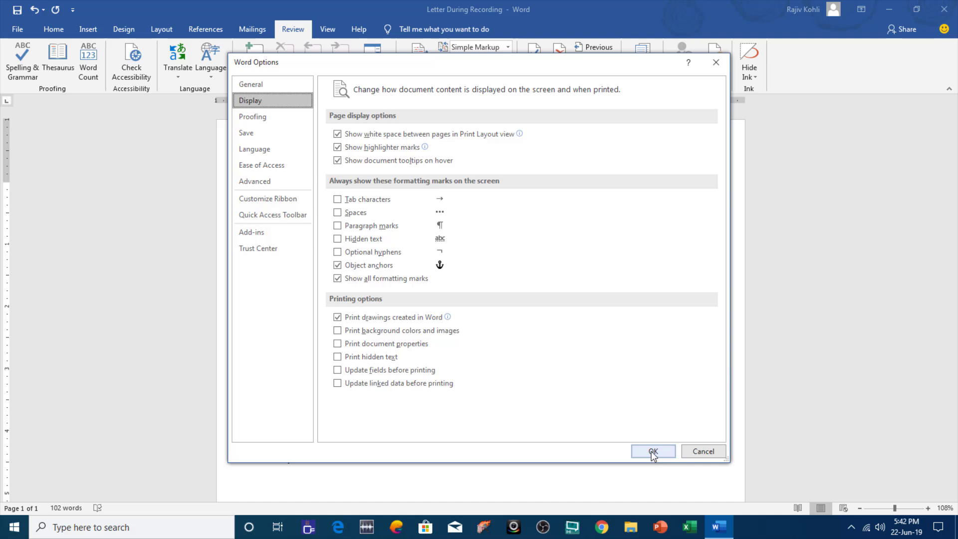
Step: Close Word Options and hide formatting marks with Show/Hide ¶ on the Home tab
left_click(654, 452)
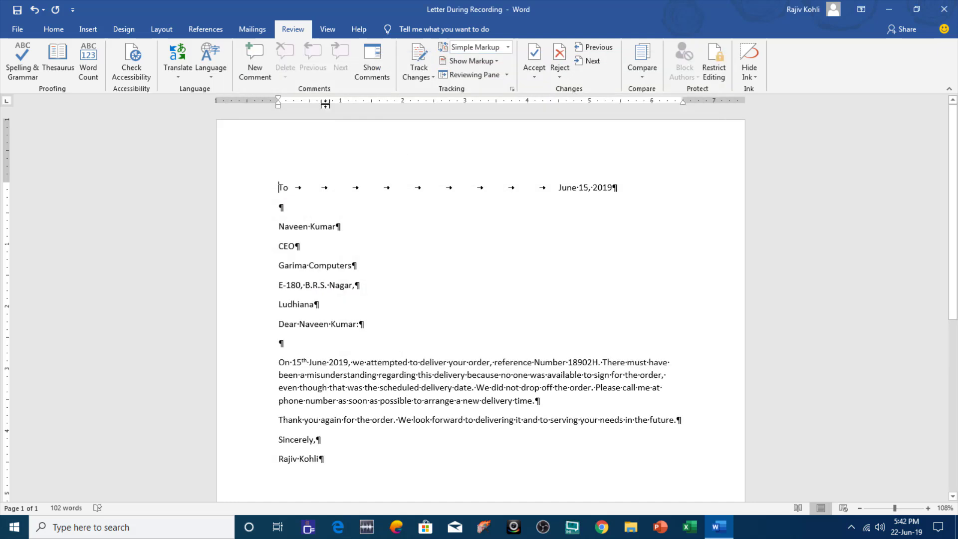
left_click(53, 29)
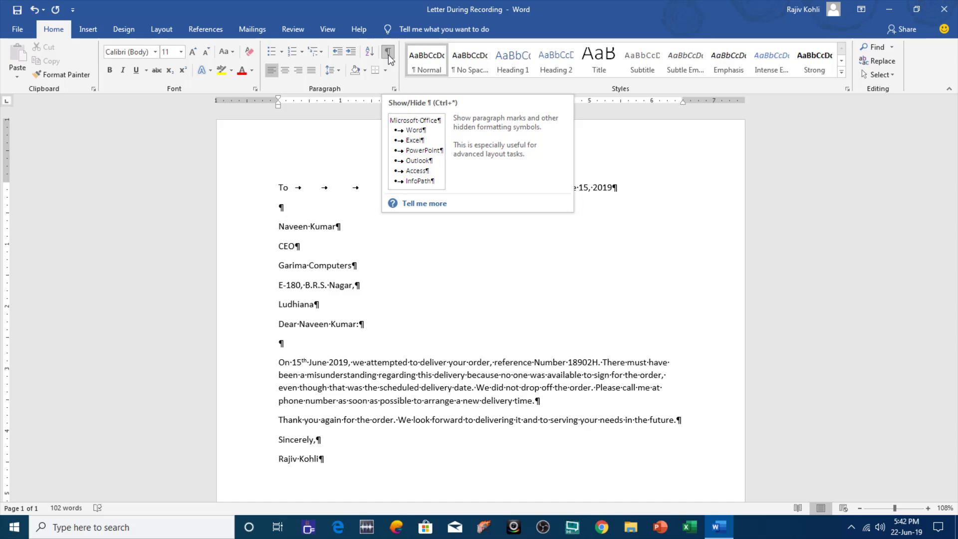
left_click(389, 56)
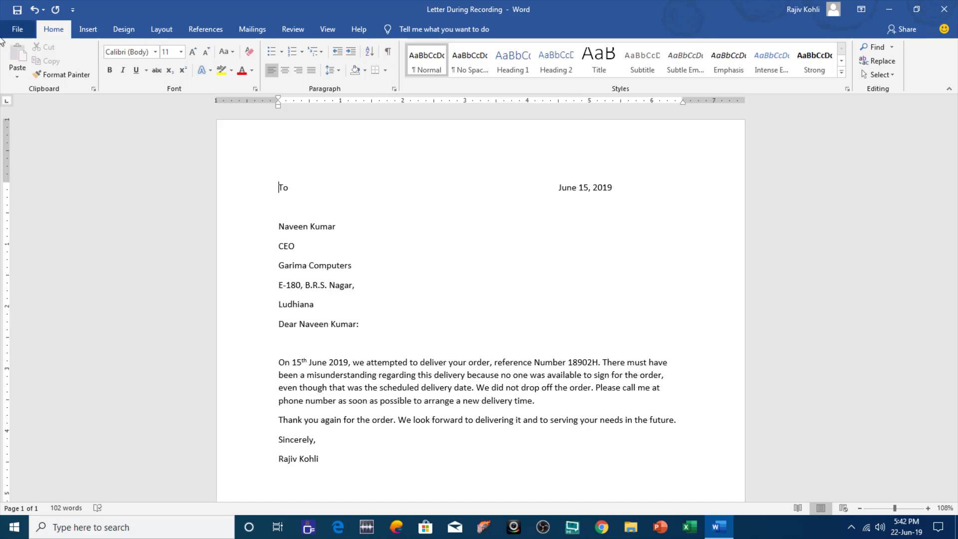
Step: Turn on 'Show all formatting marks' in Word Options Display settings and apply it
left_click(19, 30)
left_click(38, 389)
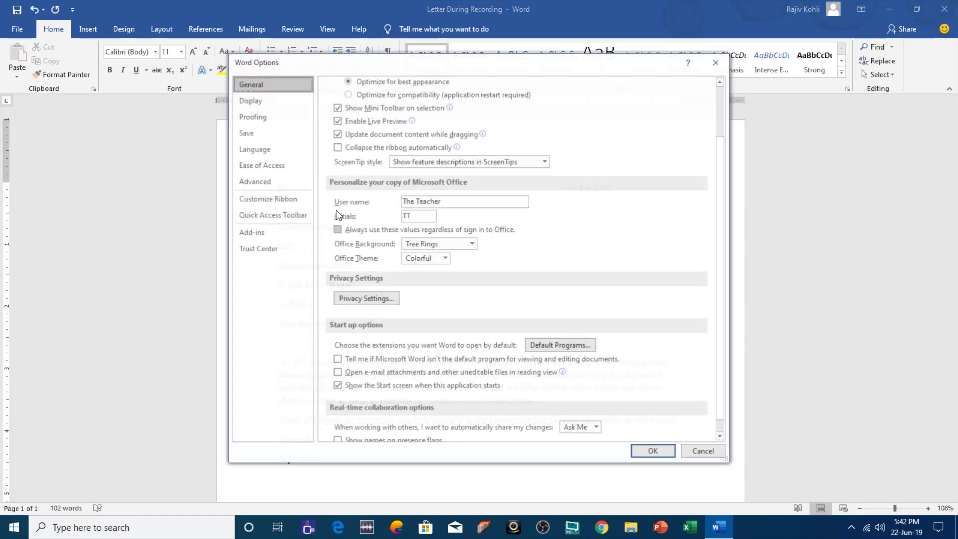
left_click(256, 102)
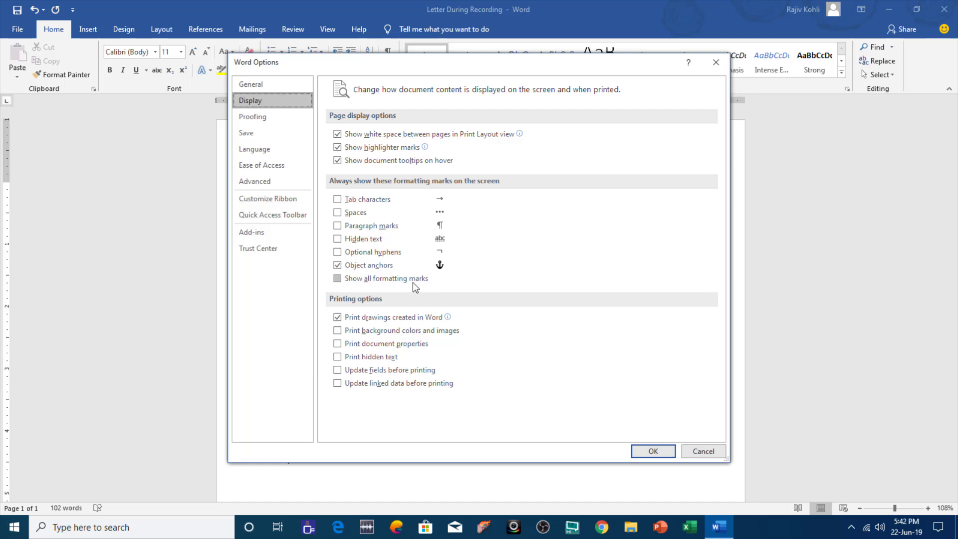
left_click(348, 281)
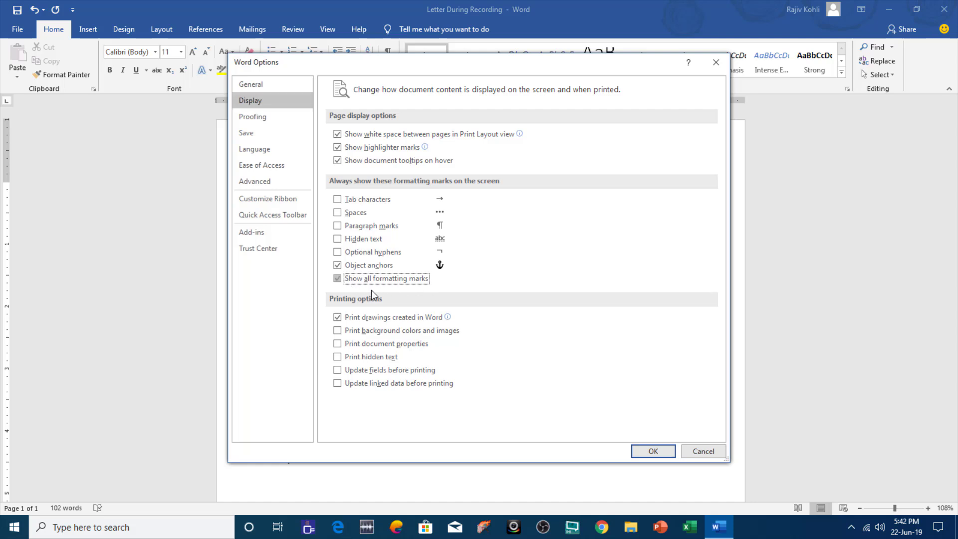
left_click(655, 453)
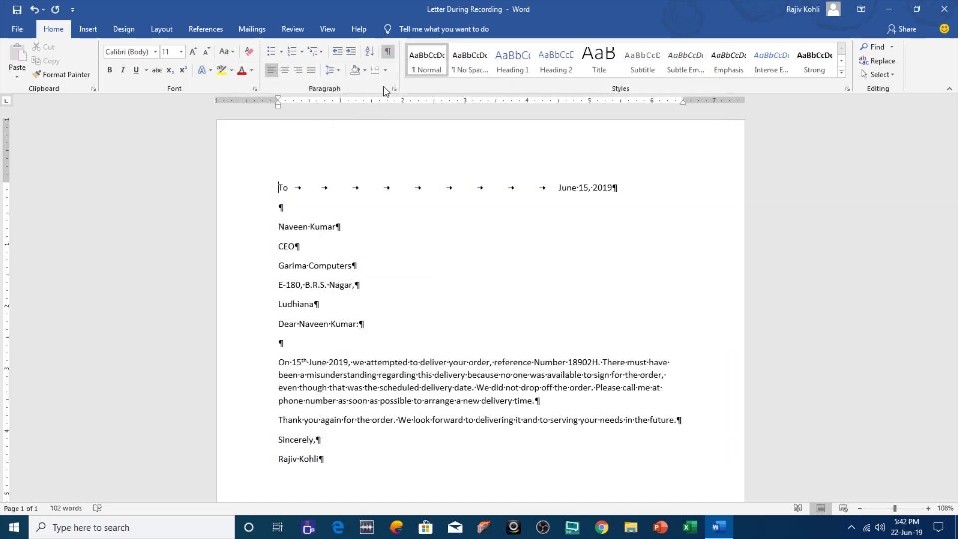
Step: Toggle Show/Hide ¶ off and on to check how the formatting marks display
left_click(389, 52)
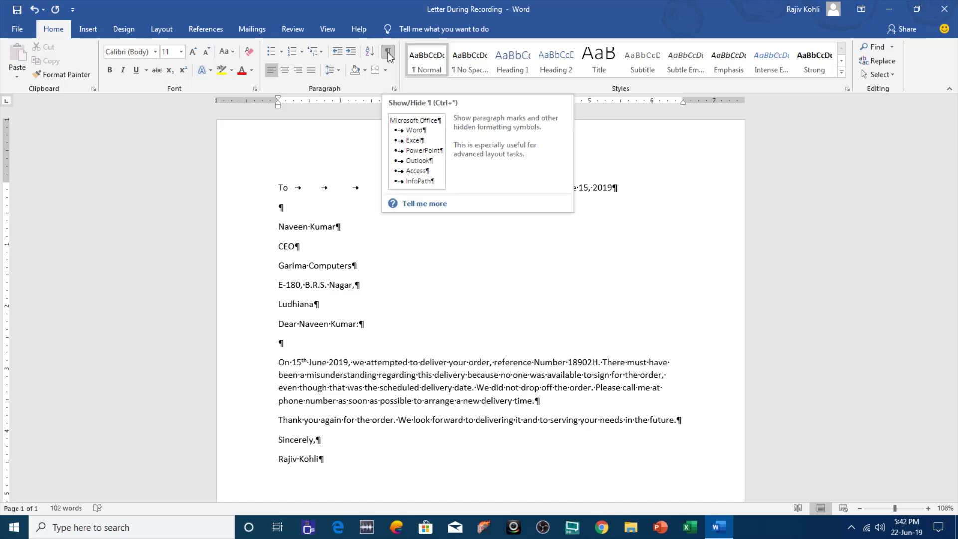
left_click(389, 53)
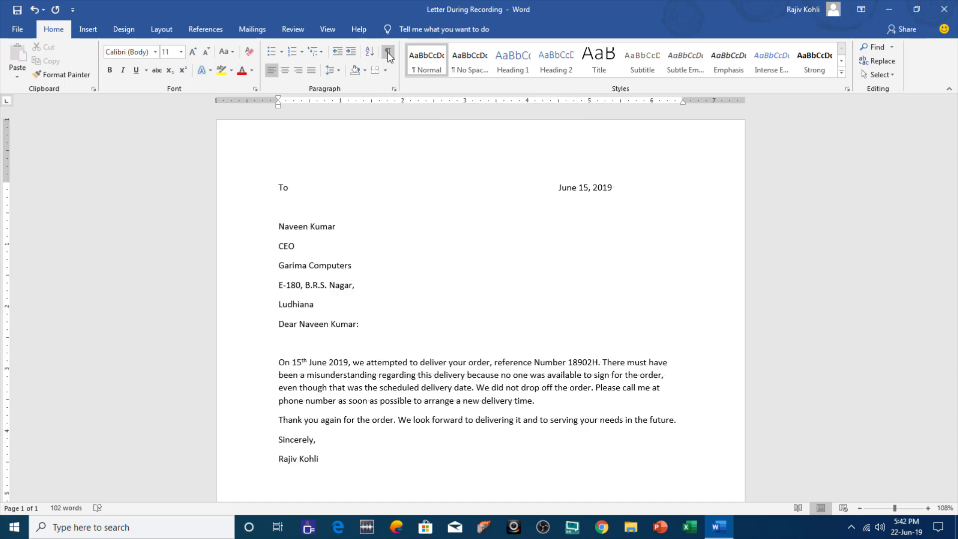
left_click(389, 53)
left_click(389, 53)
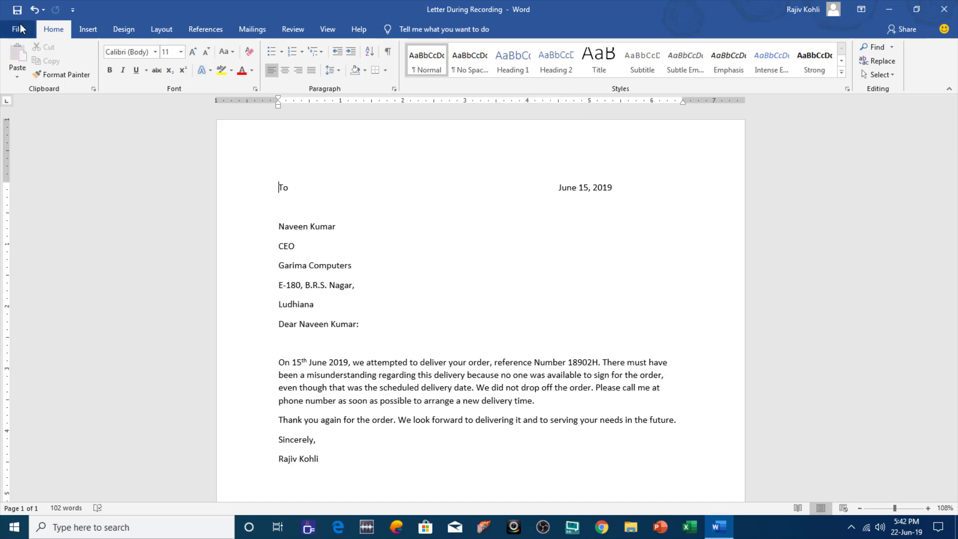
left_click(17, 29)
left_click(43, 390)
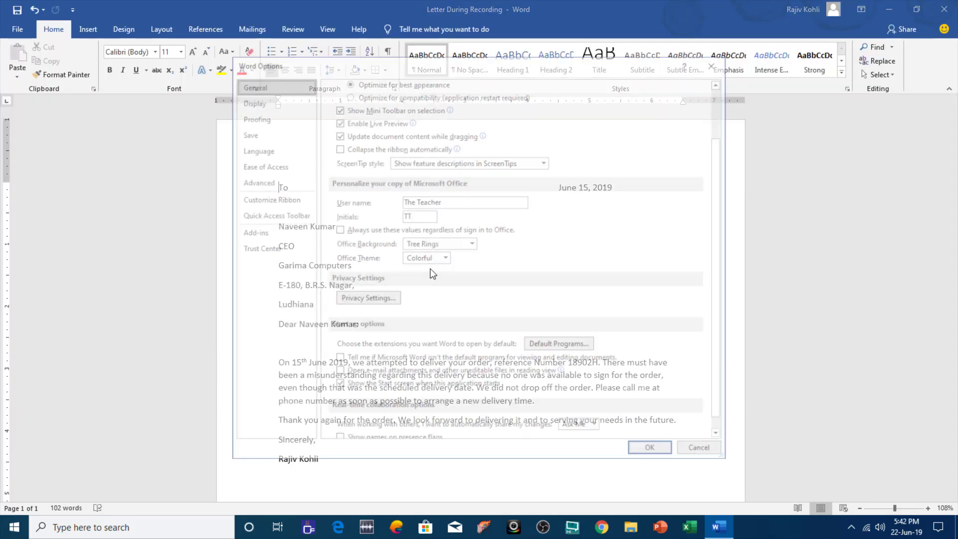
left_click(268, 103)
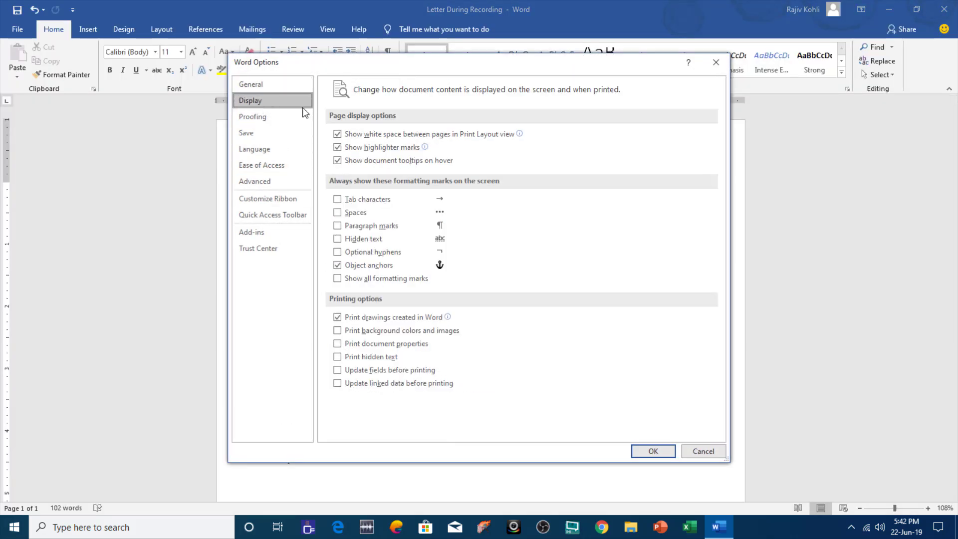
left_click(355, 282)
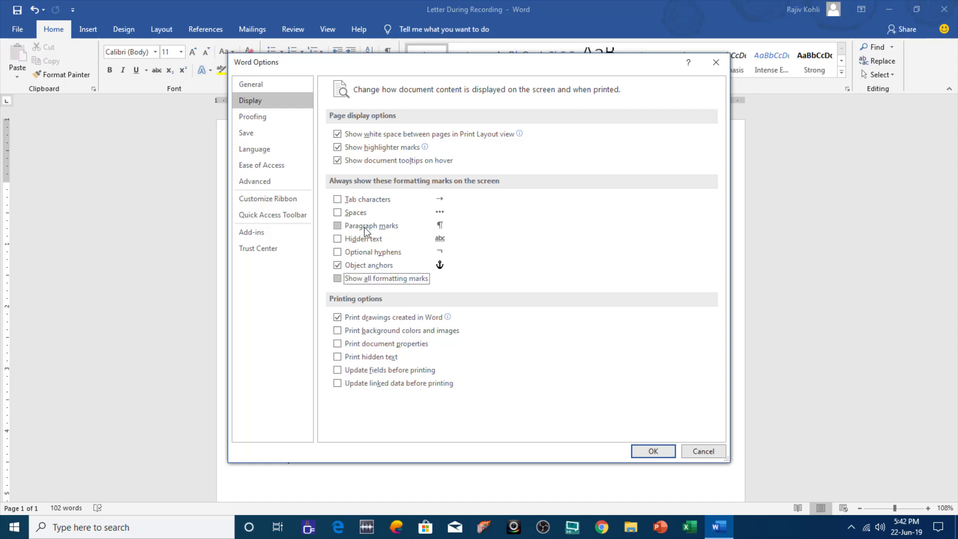
left_click(354, 214)
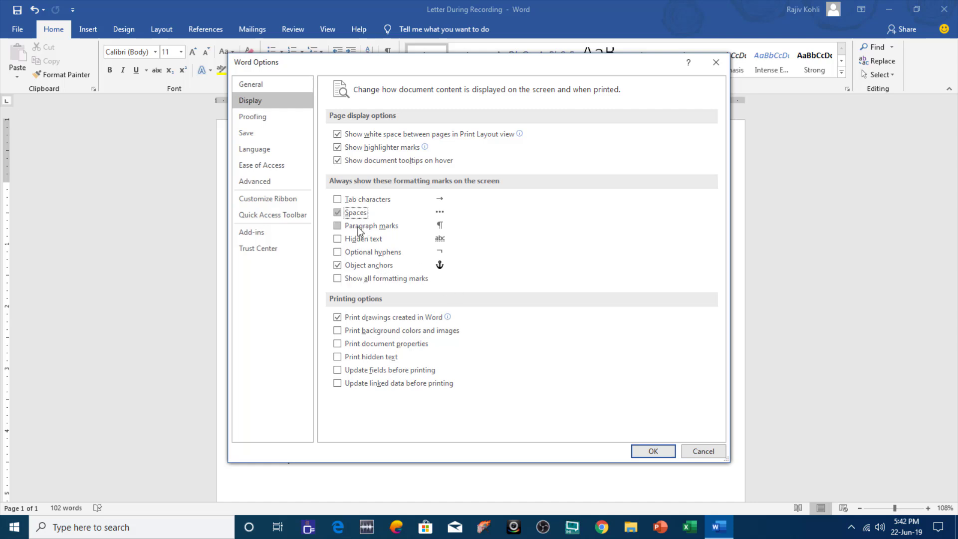
left_click(359, 226)
left_click(654, 451)
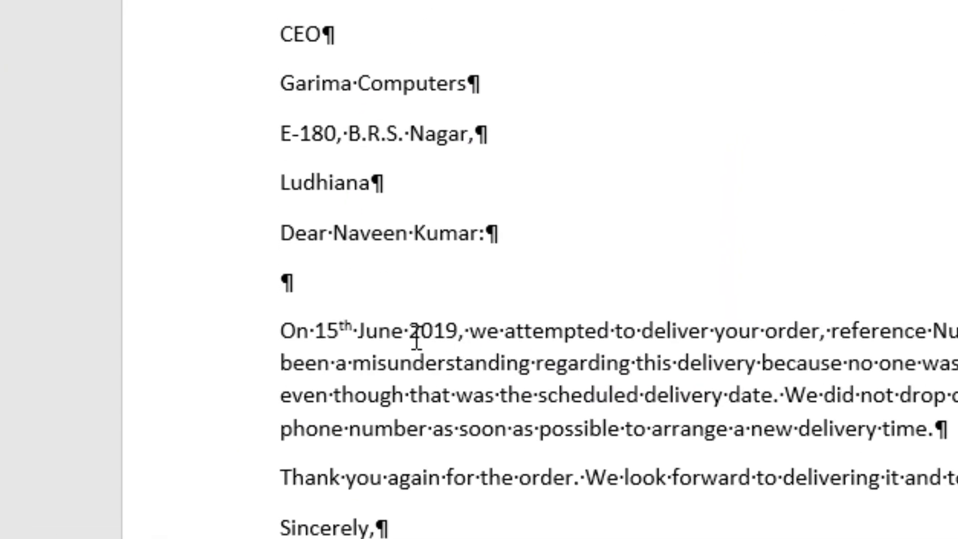
left_click_drag(407, 333, 362, 344)
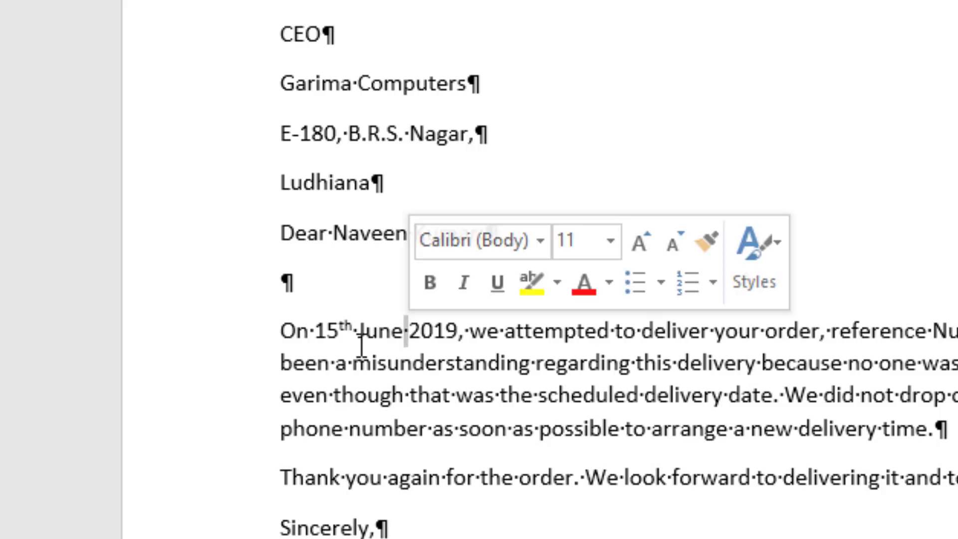
left_click(359, 331)
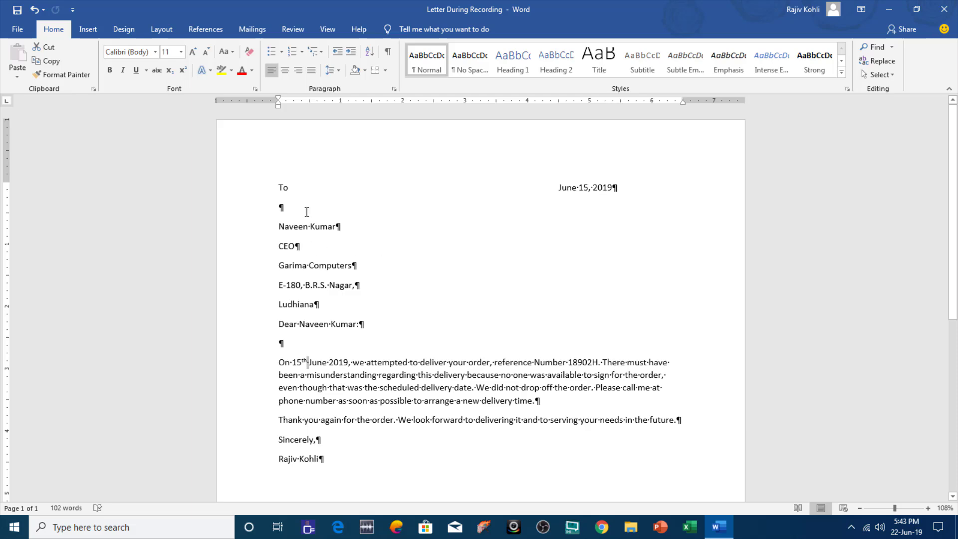
left_click(17, 29)
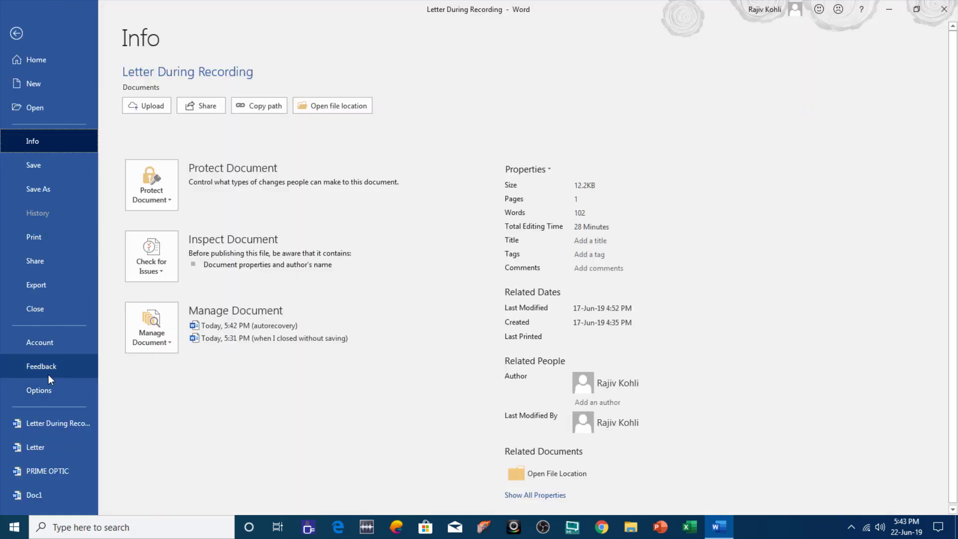
left_click(47, 391)
left_click(269, 102)
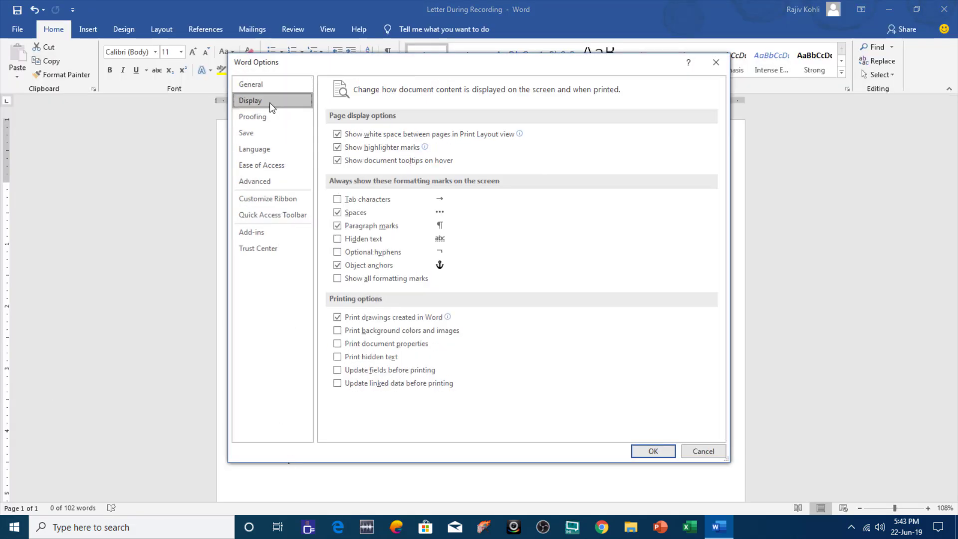
left_click(337, 212)
left_click(338, 225)
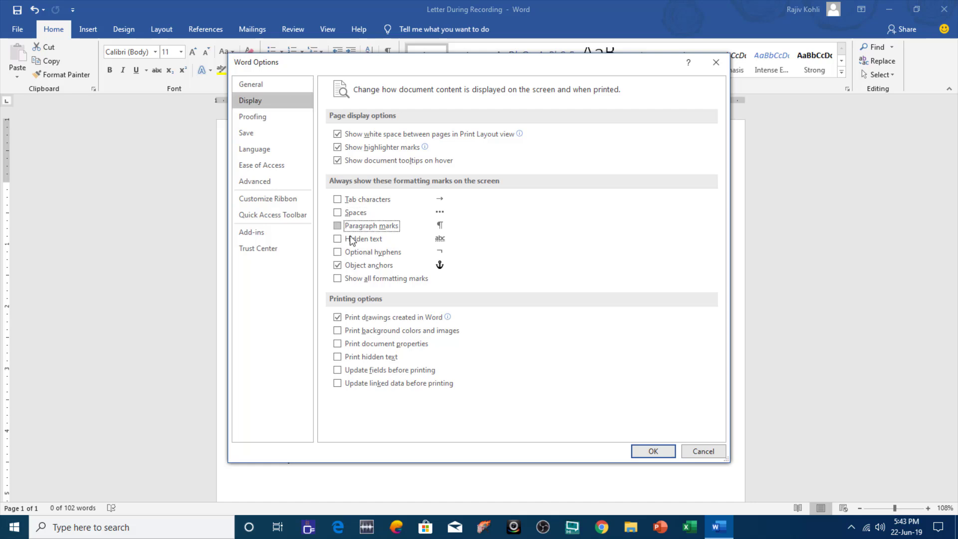
left_click(648, 452)
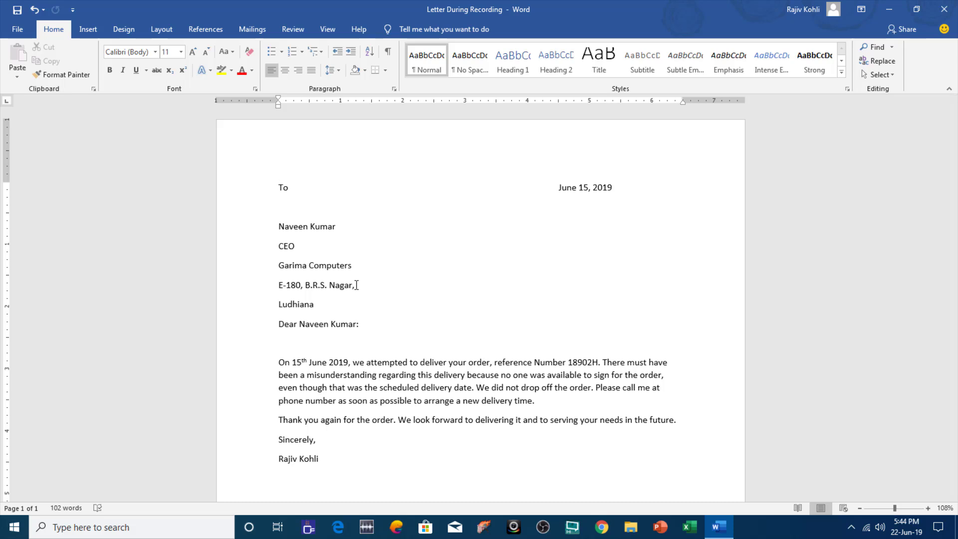
Step: Create a new blank document and bring its window to the front
left_click(17, 29)
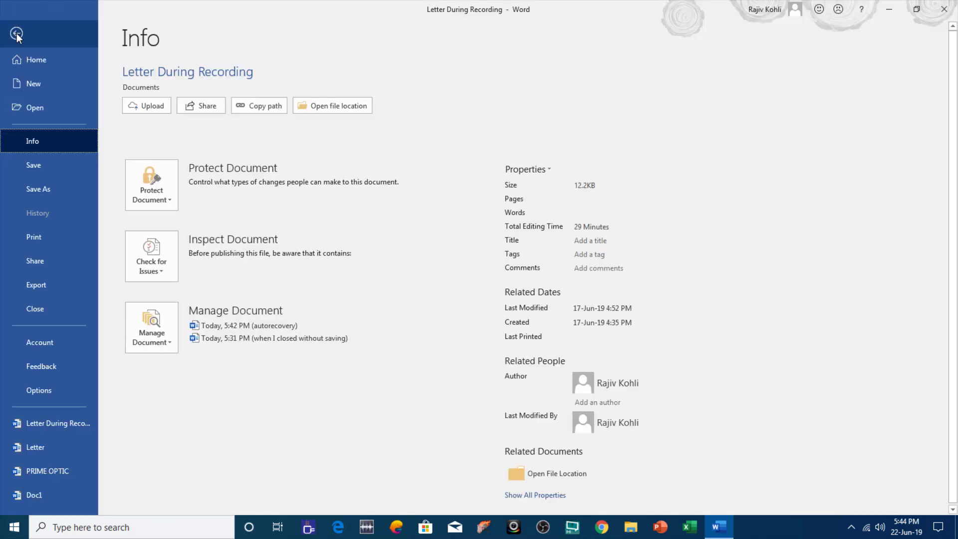
left_click(34, 81)
key("Escape")
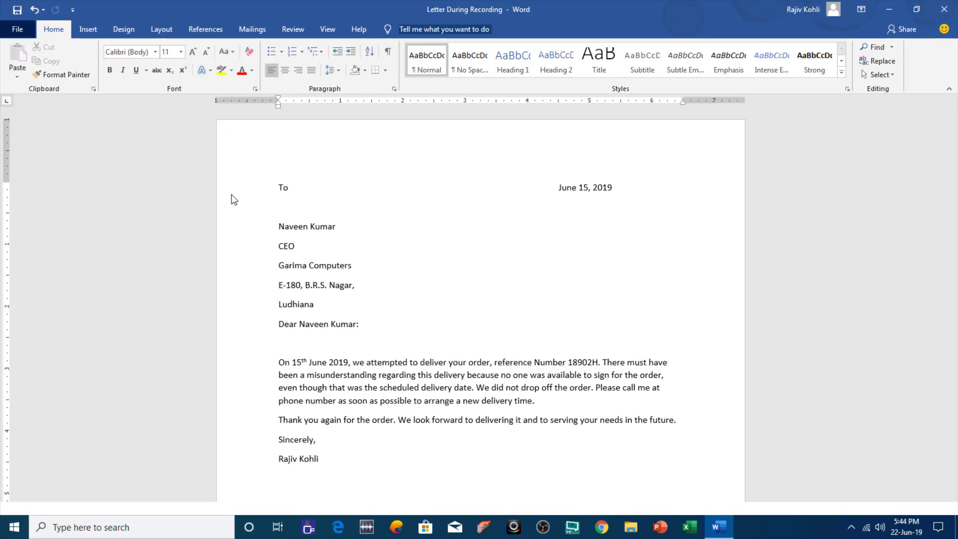
mouse_move(719, 527)
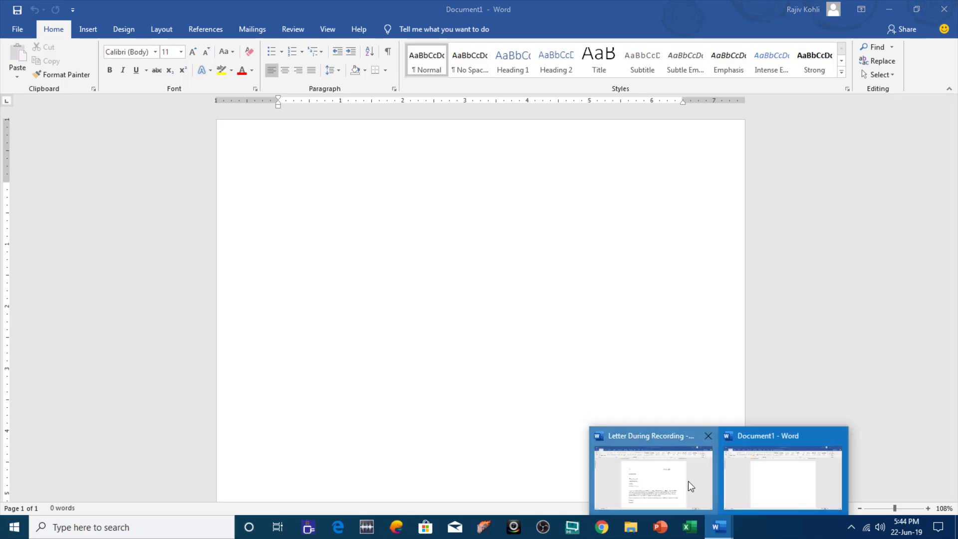
left_click(657, 469)
key("alt+Tab")
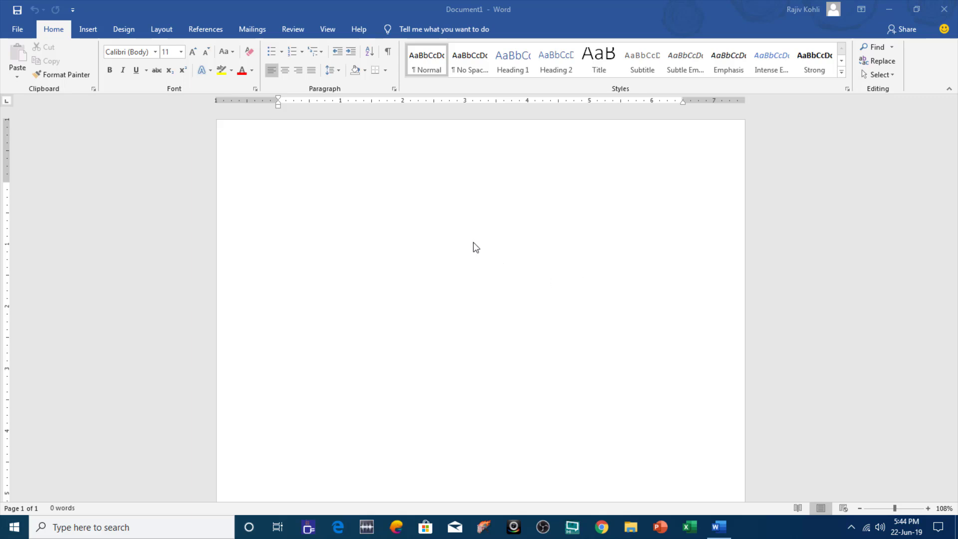
left_click(454, 199)
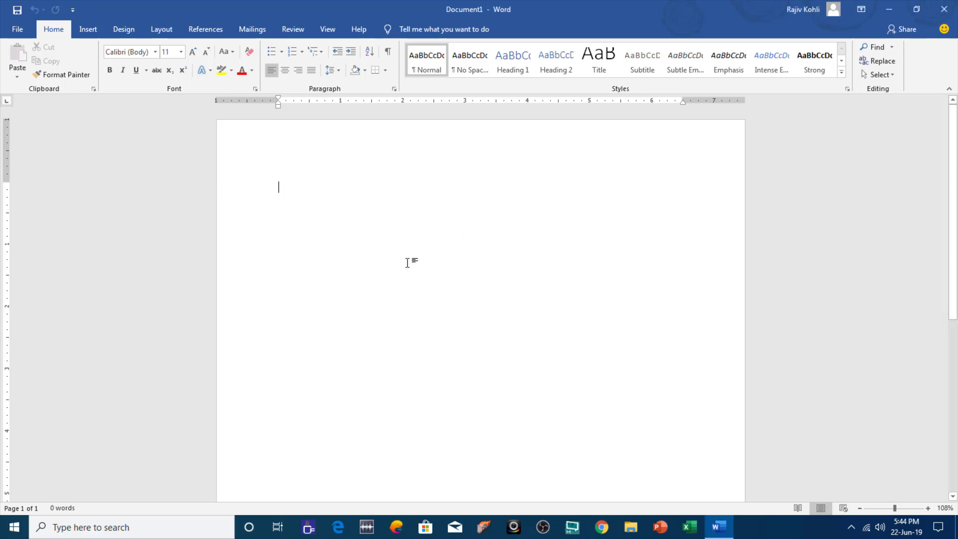
Step: Type 'To' on the first line with the date 'June 15, 2019' further right
type("Ti")
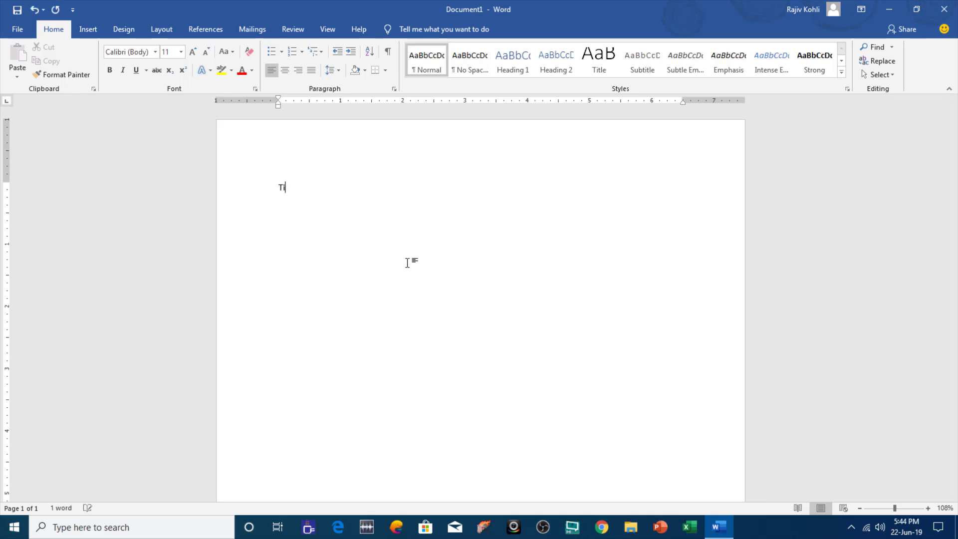
key("BackSpace")
type("o")
type("June 15, 2019")
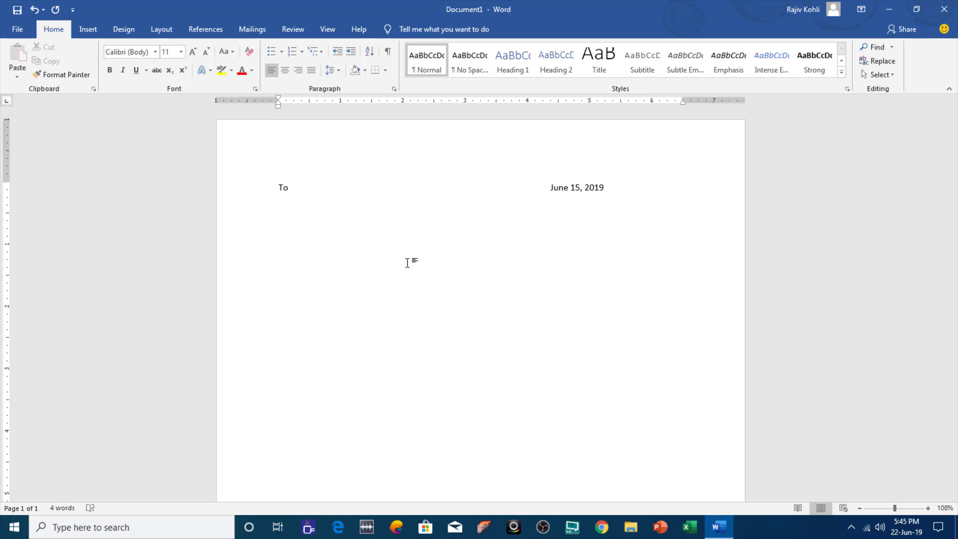
Step: Show formatting marks, select the To-to-date leader line and check its Word Count
left_click(387, 53)
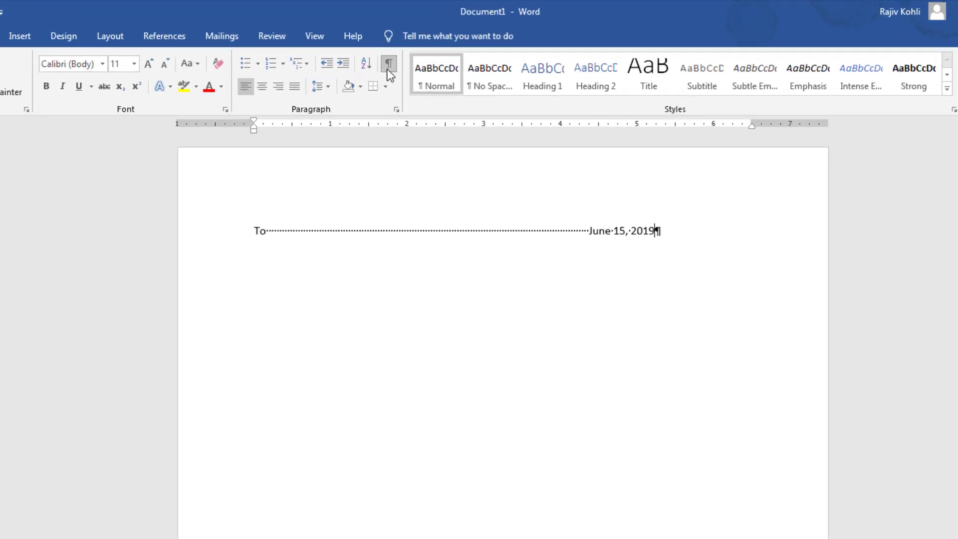
left_click_drag(266, 232, 362, 232)
left_click_drag(348, 384, 728, 385)
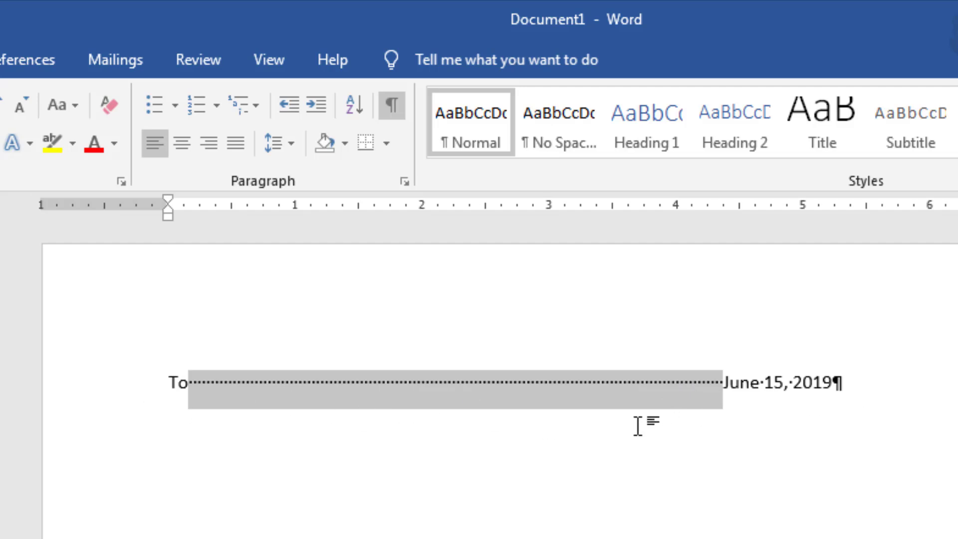
left_click(185, 58)
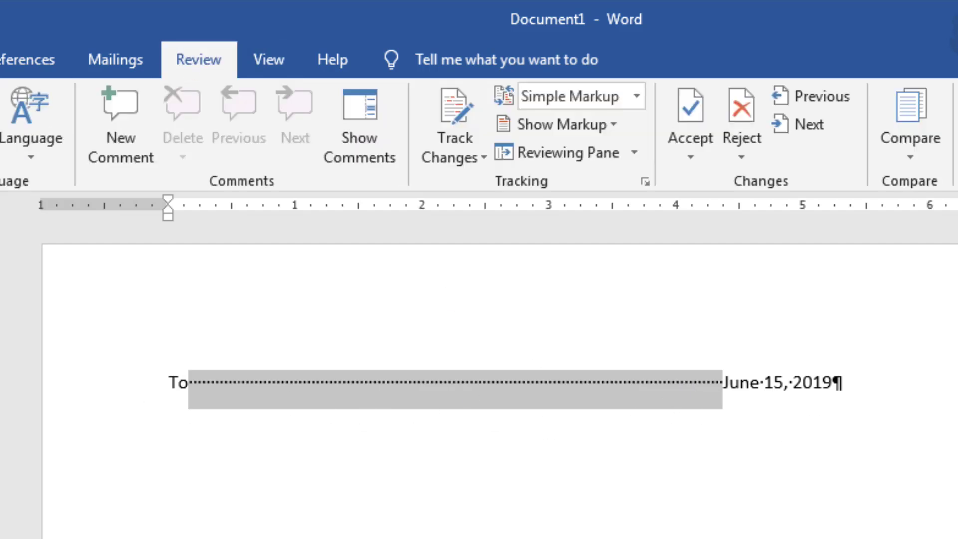
key("ctrl+shift+g")
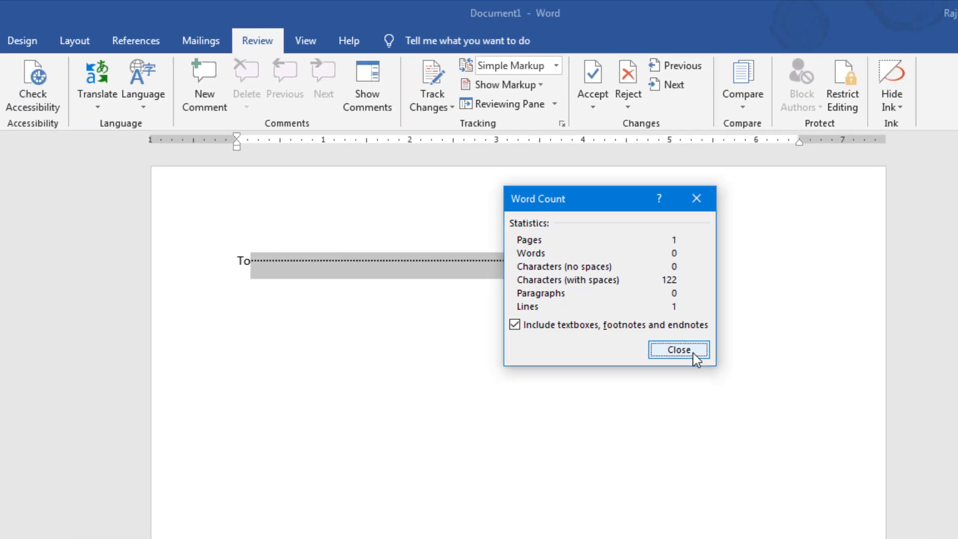
left_click(816, 514)
Step: Delete the whole 'To … June 15, 2019' line, leaving the document empty
left_click(553, 189)
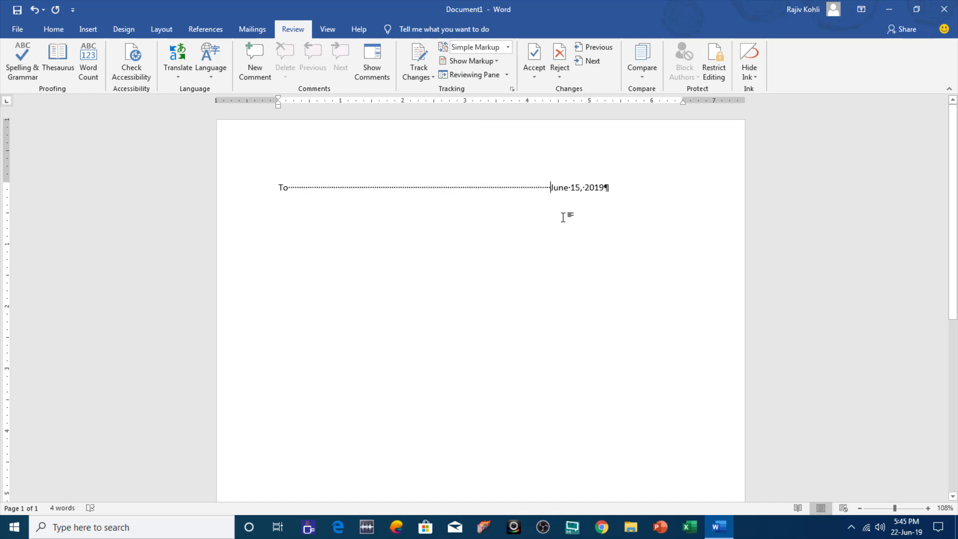
key("shift+End")
key("Delete")
key("BackSpace")
key("BackSpace")
key("BackSpace")
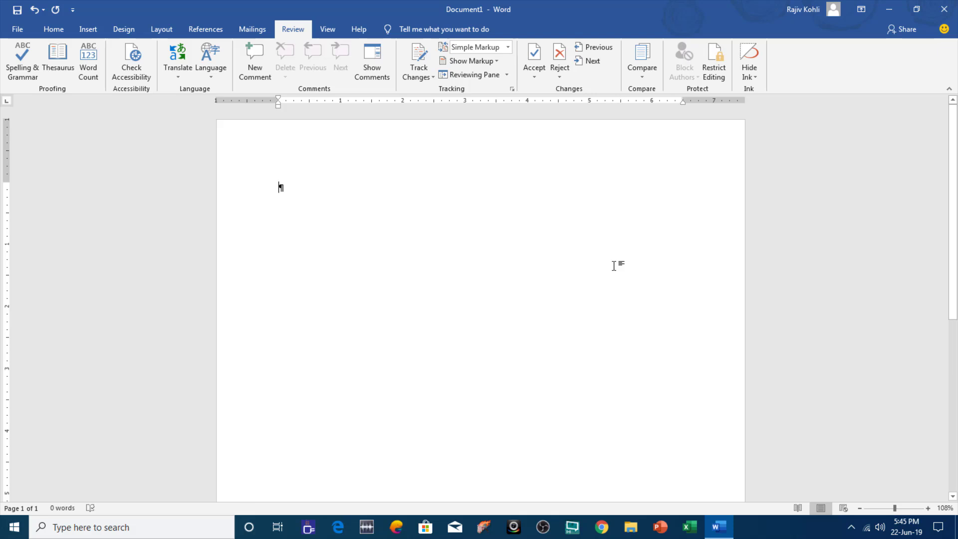
Step: Type 'To' followed by a run of tab characters across the first line
type("To")
key("Tab")
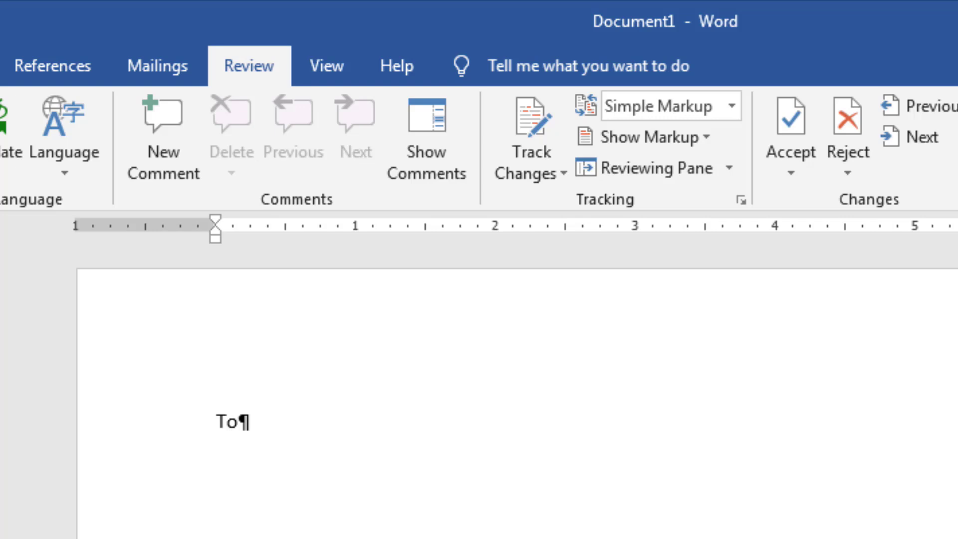
key("Tab")
key("Tab")
key("Tab")
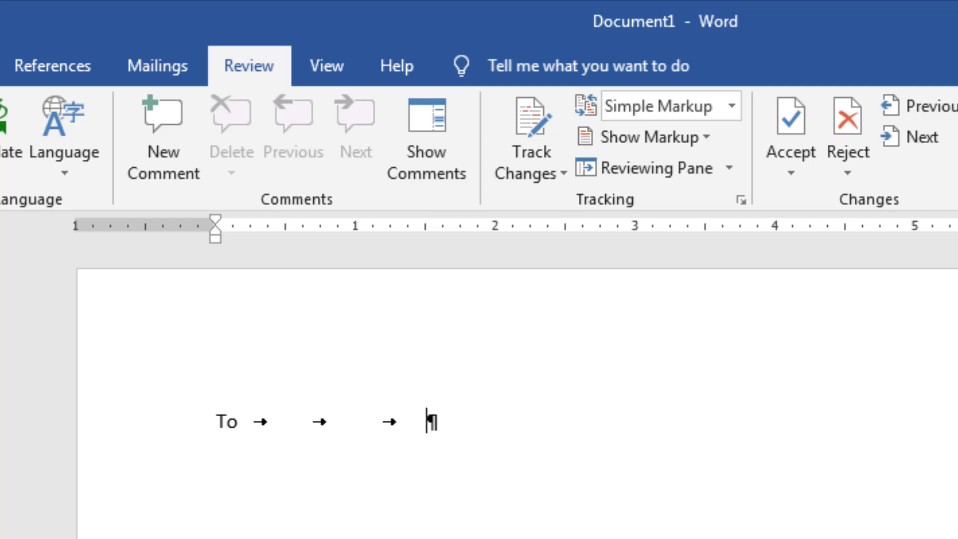
key("Tab")
key("Tab")
key("Tab")
key("Tab")
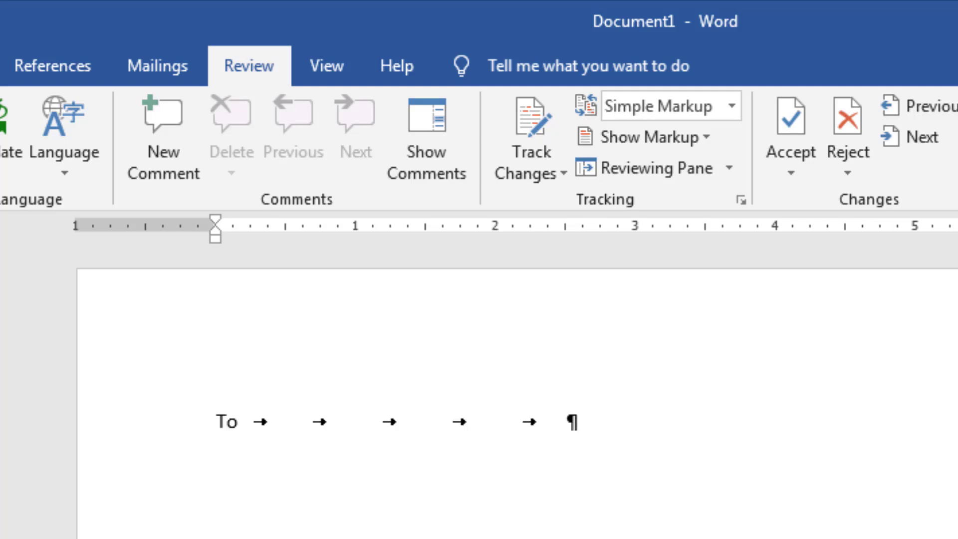
key("Tab")
key("Tab")
left_click(337, 63)
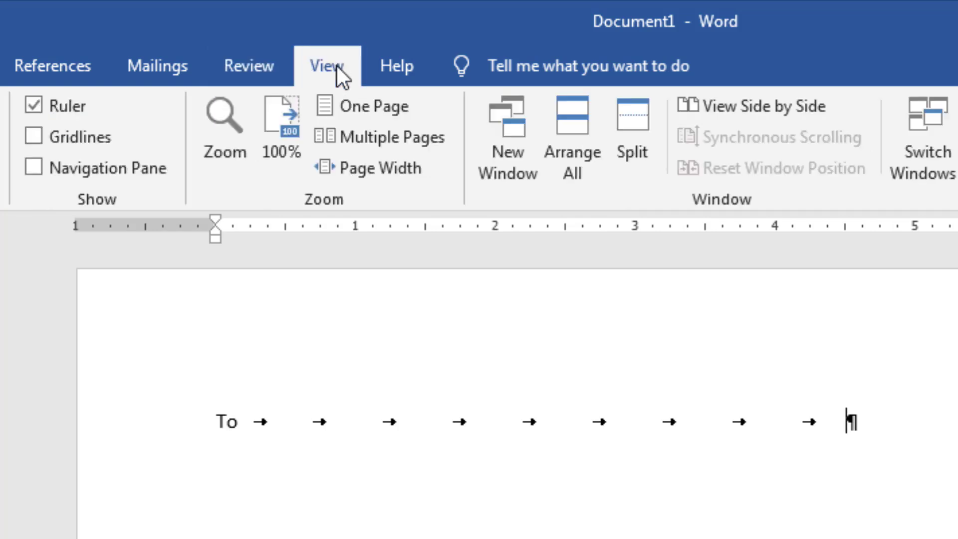
Step: Toggle the ruler off and on, then end the To line with 'June 15, 2019'
left_click(64, 107)
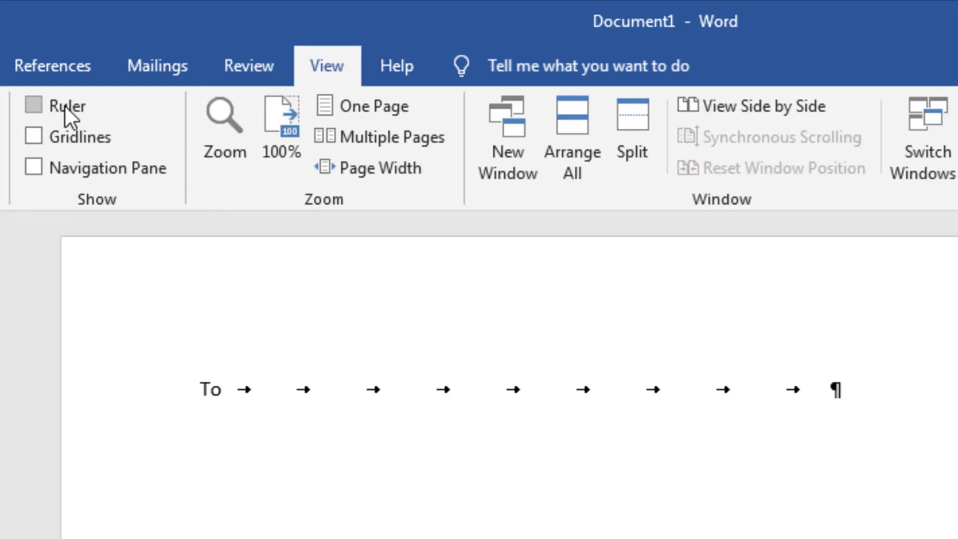
left_click(65, 105)
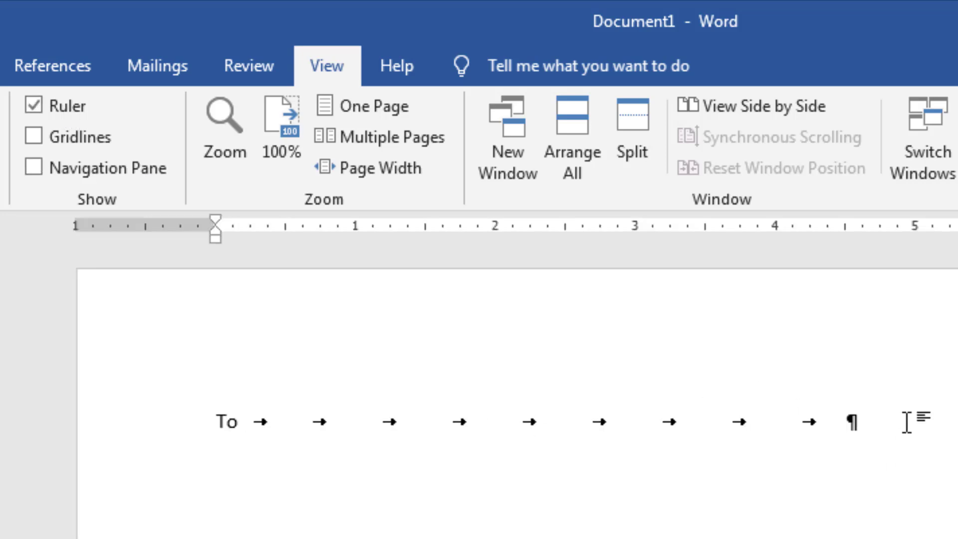
type("June 15, 2019")
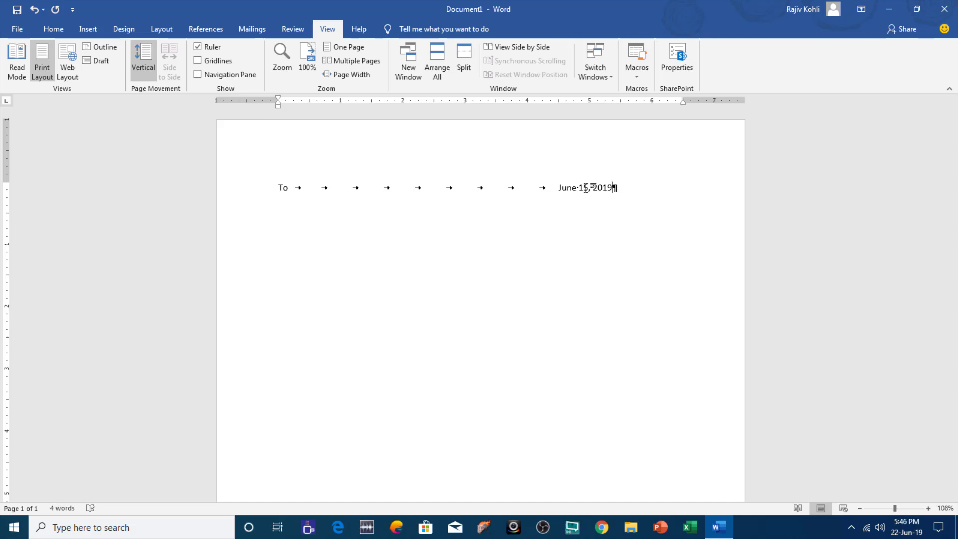
key("Return")
Step: Type the recipient's name, the title 'CEO' and 'Garima Computers' on separate lines
key("Return")
type("CEO")
key("Return")
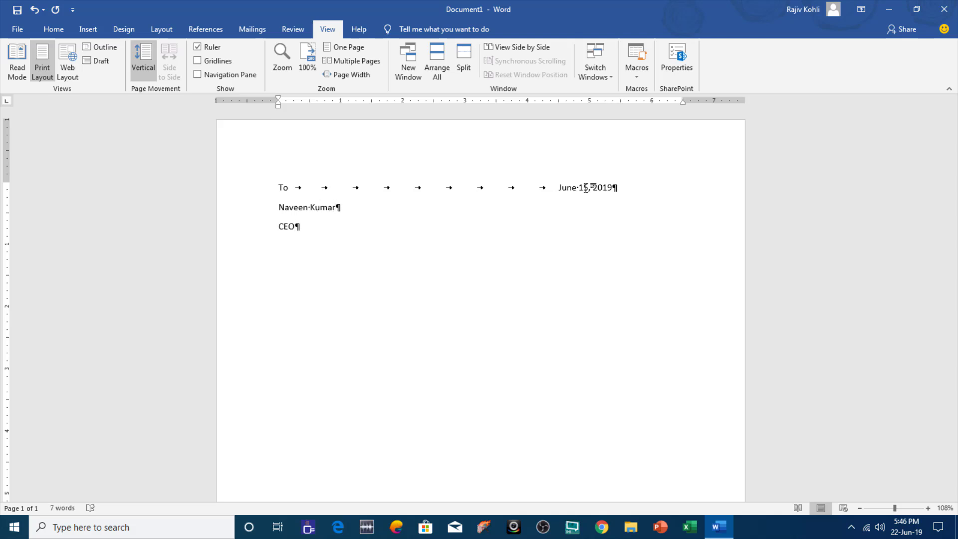
type("Garima Computer")
key("BackSpace")
key("BackSpace")
key("BackSpace")
type("ters")
Step: Add the street address and city lines of the address block, fixing typos
key("Return")
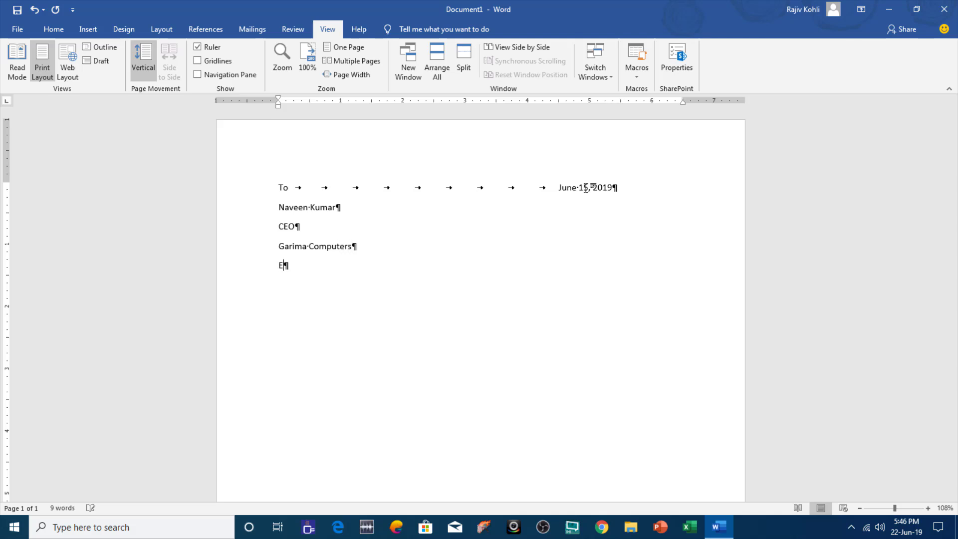
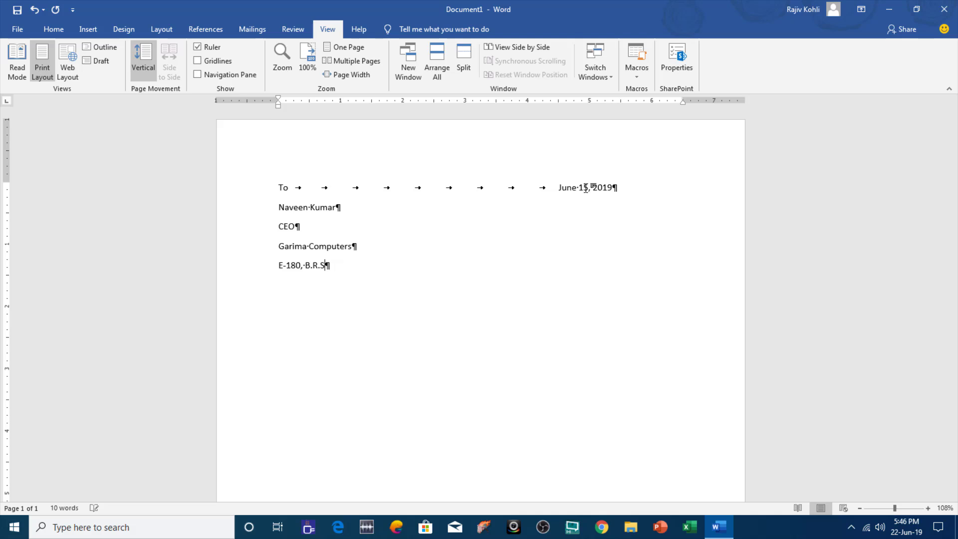
key("Return")
key("Return")
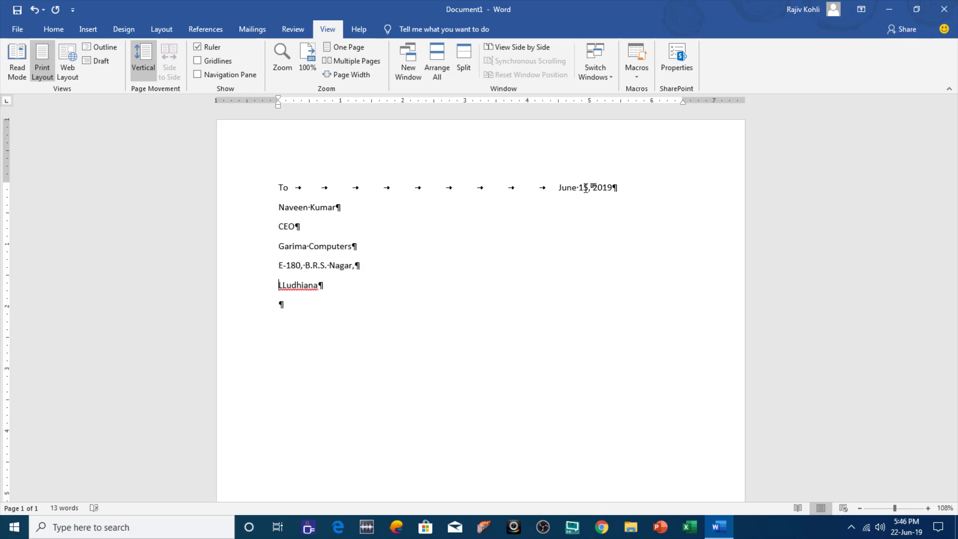
key("Delete")
key("Down")
Step: Add a 'Dear' salutation to the recipient with a colon, then begin 'On 15th June 2019,'
type("Dear")
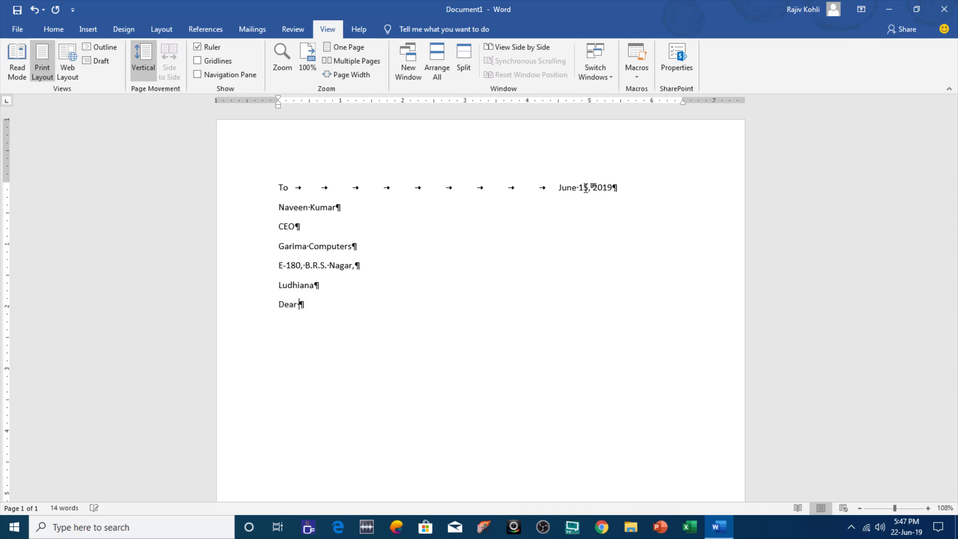
key("Return")
type("On 1")
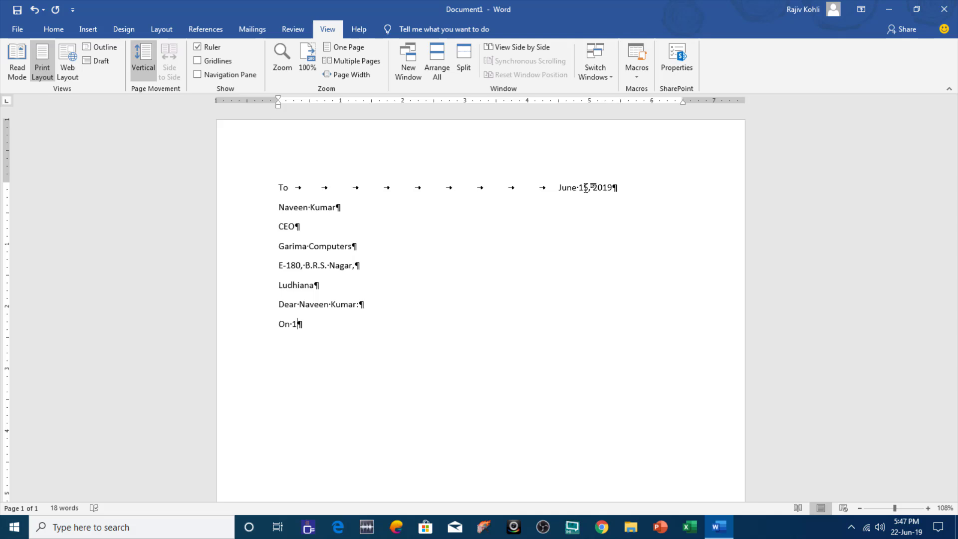
type("5th")
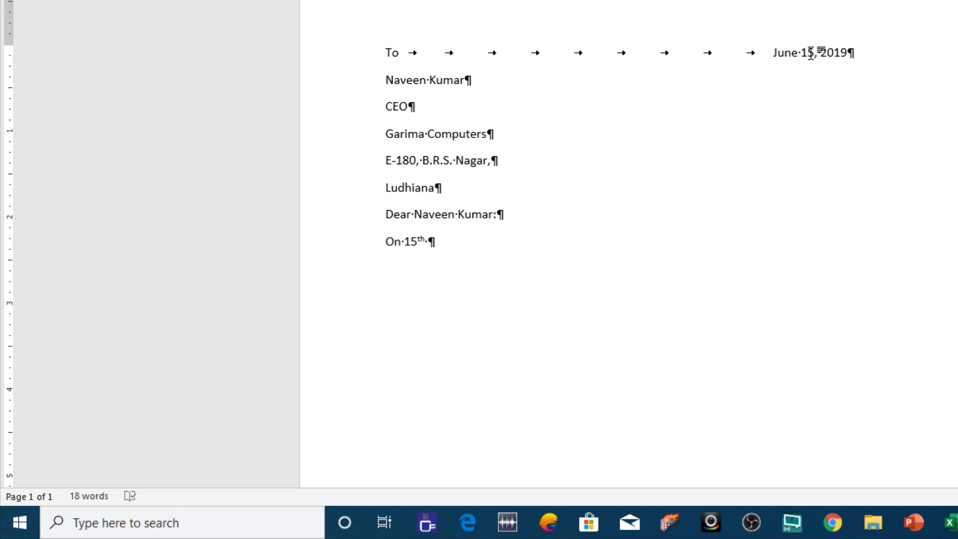
type("June 20")
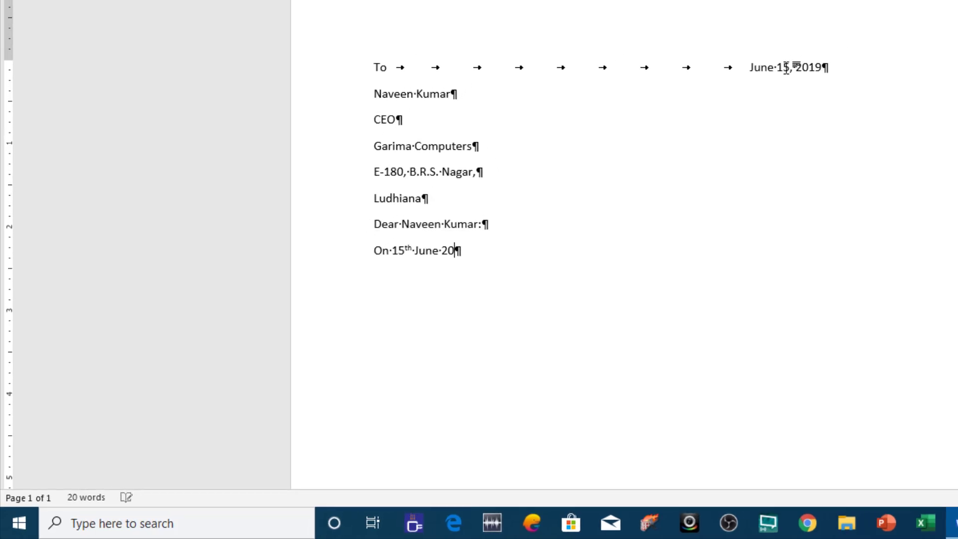
type("19,")
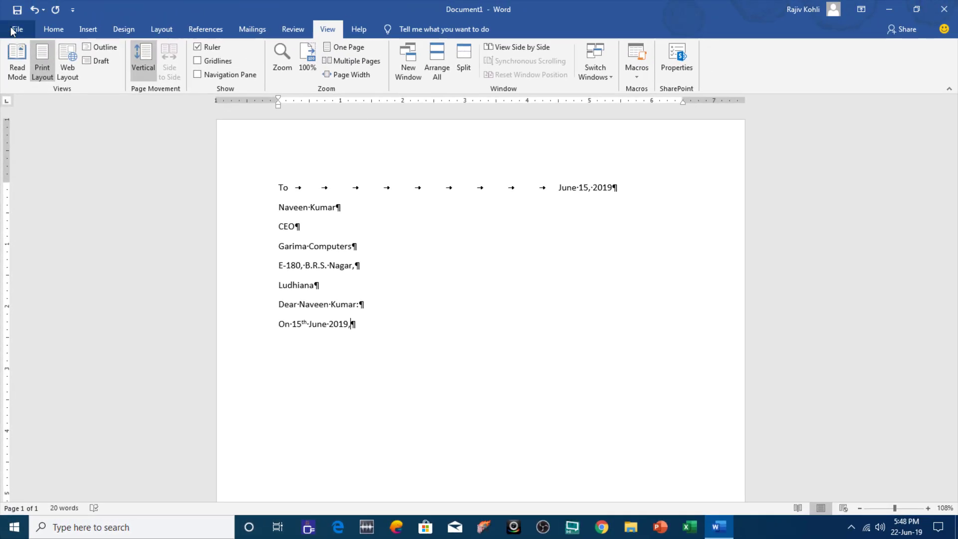
left_click(12, 30)
left_click(45, 391)
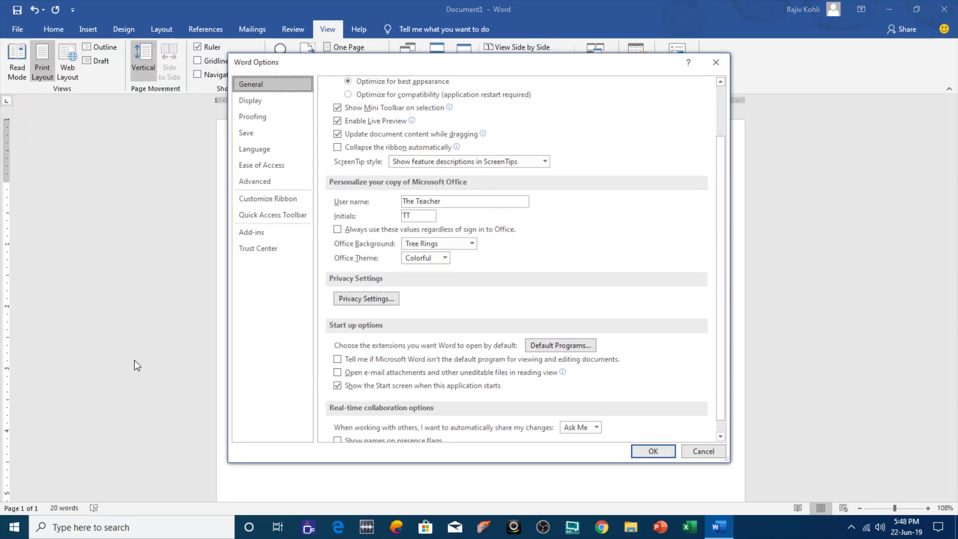
left_click(253, 115)
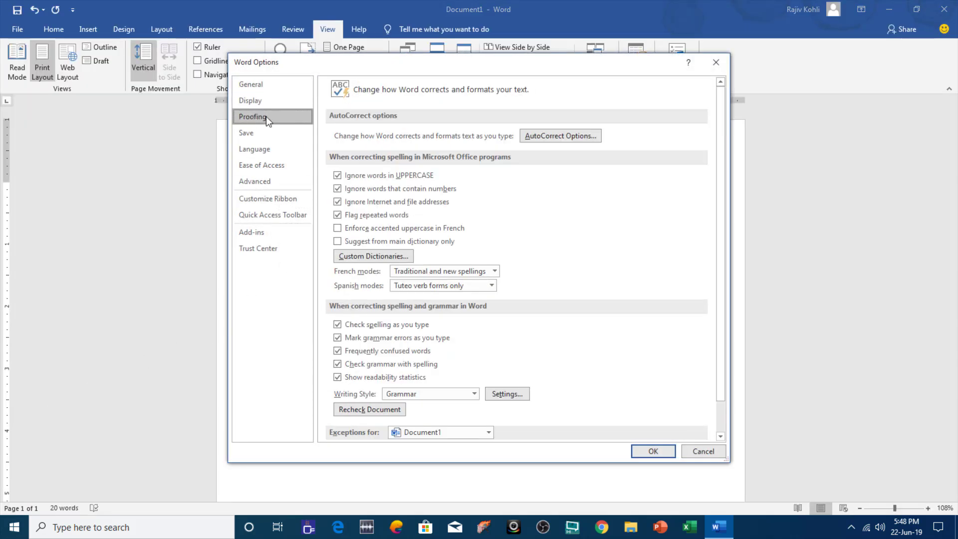
left_click(547, 138)
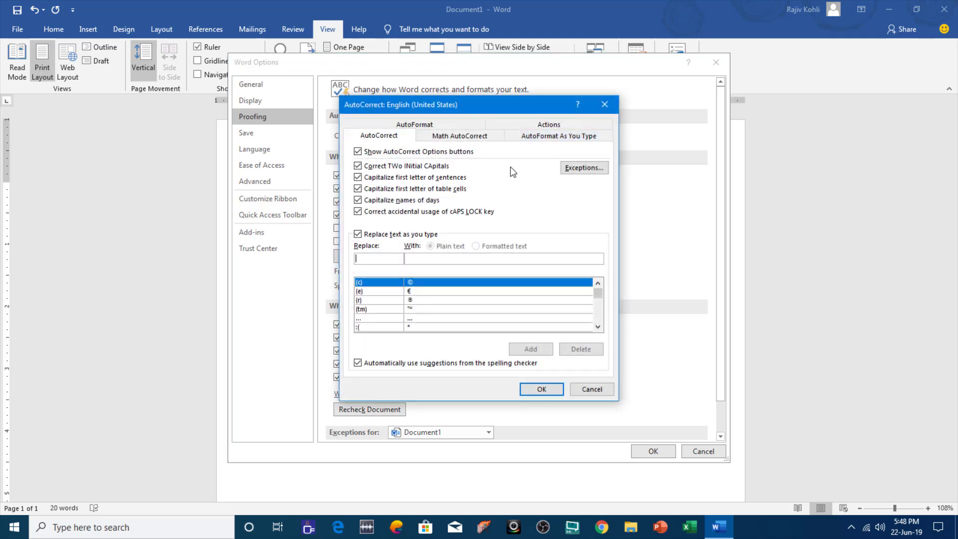
left_click(530, 140)
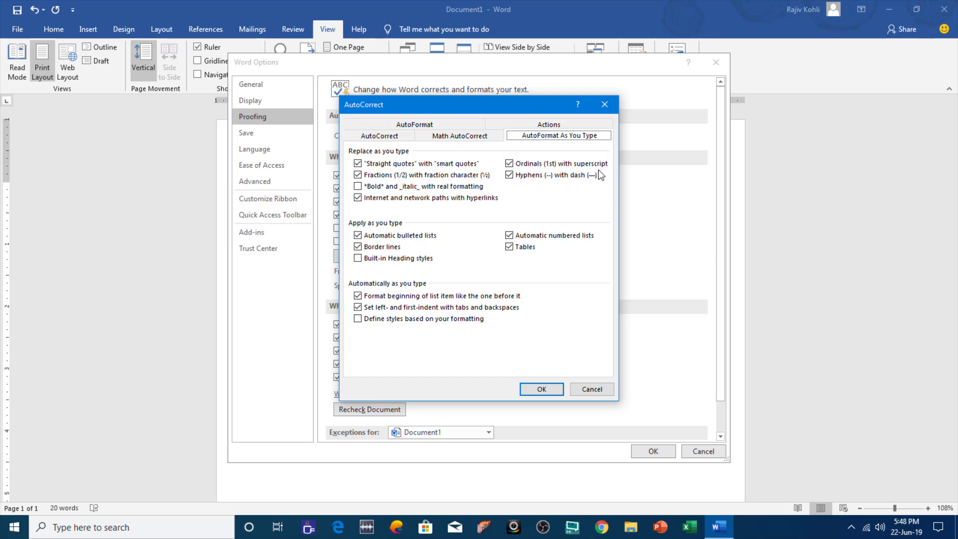
key("Return")
key("Return")
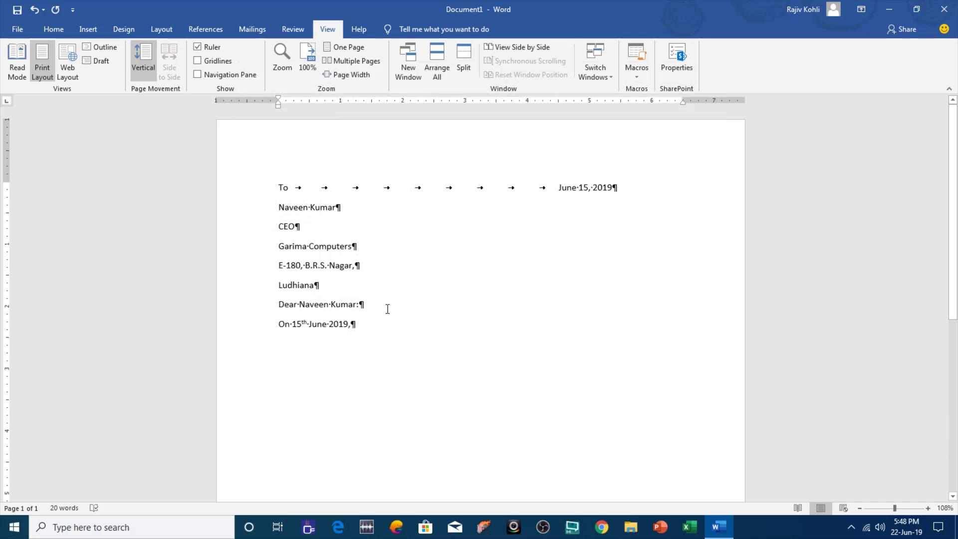
Step: Type '1st' and make its 'st' superscript using Superscript in the Home tab Font group
type("1")
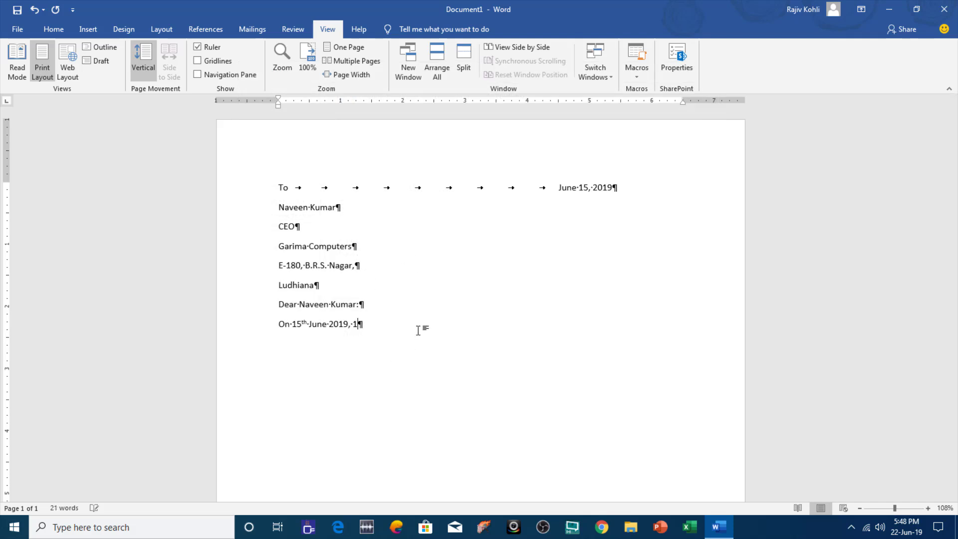
type("st")
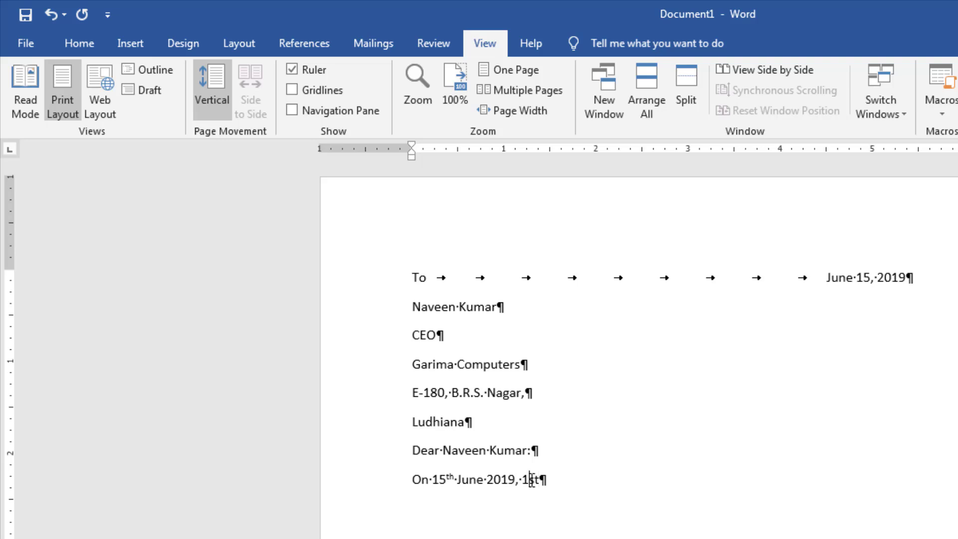
left_click_drag(531, 480, 540, 480)
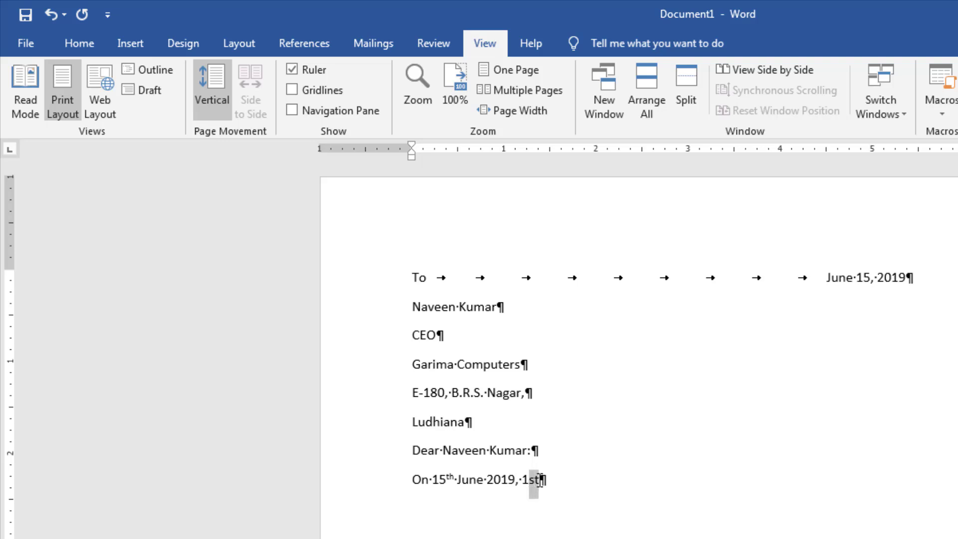
left_click(81, 43)
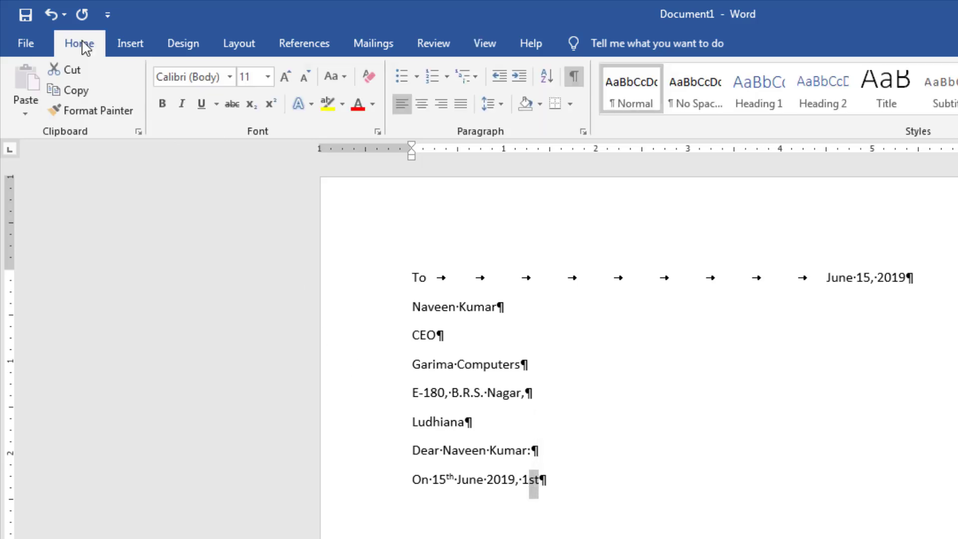
left_click(272, 104)
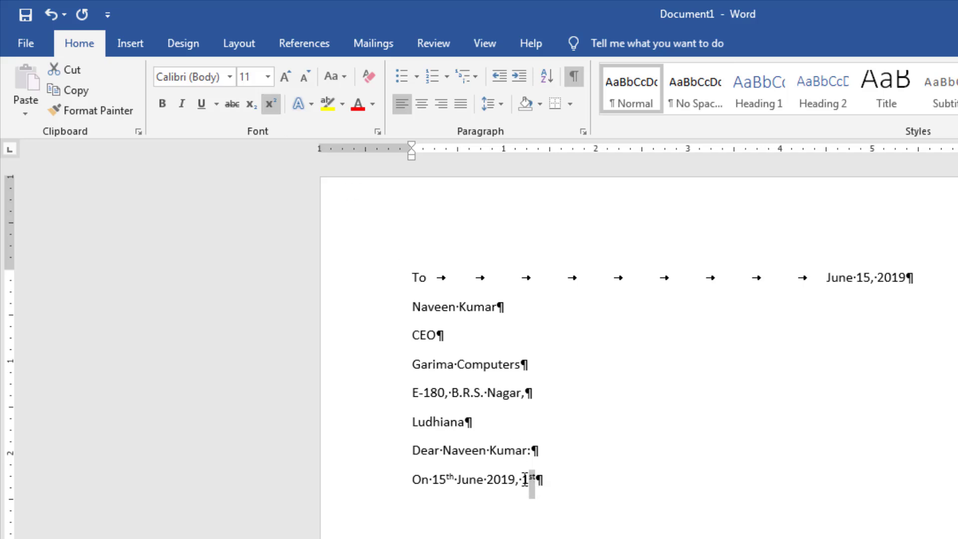
left_click(563, 496)
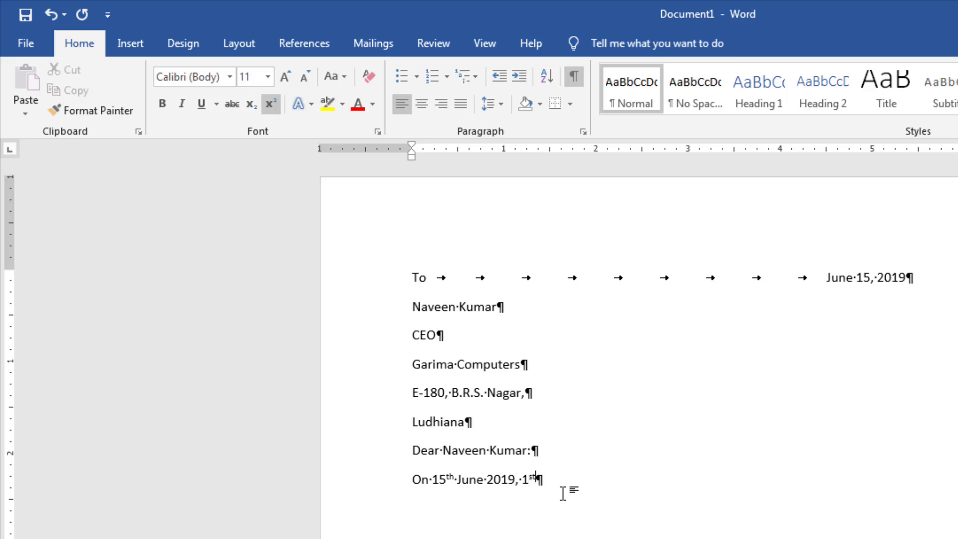
left_click_drag(521, 480, 643, 488)
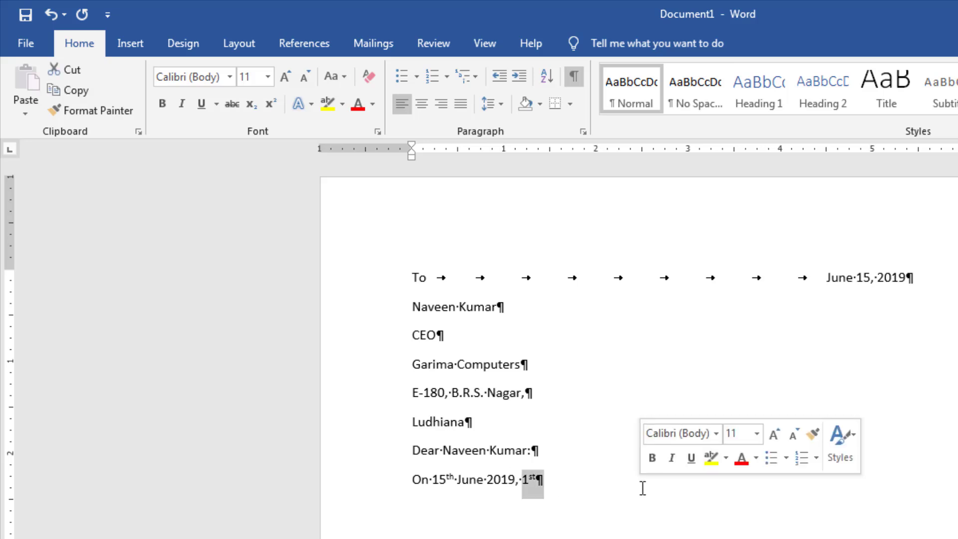
Step: Replace '1st' with 'we attempted to deliver your order', the order reference number, and 'There must have'
key("BackSpace")
type("we")
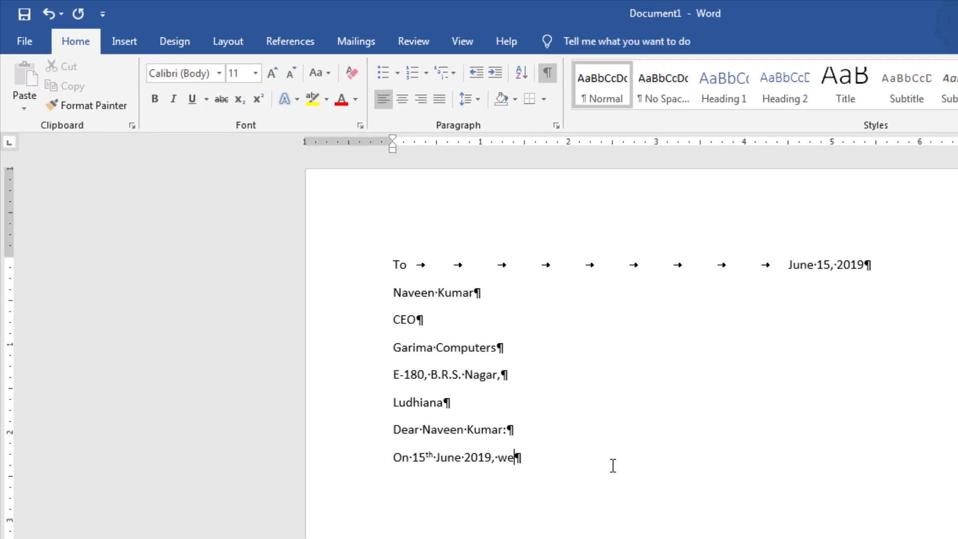
type(" attempted top")
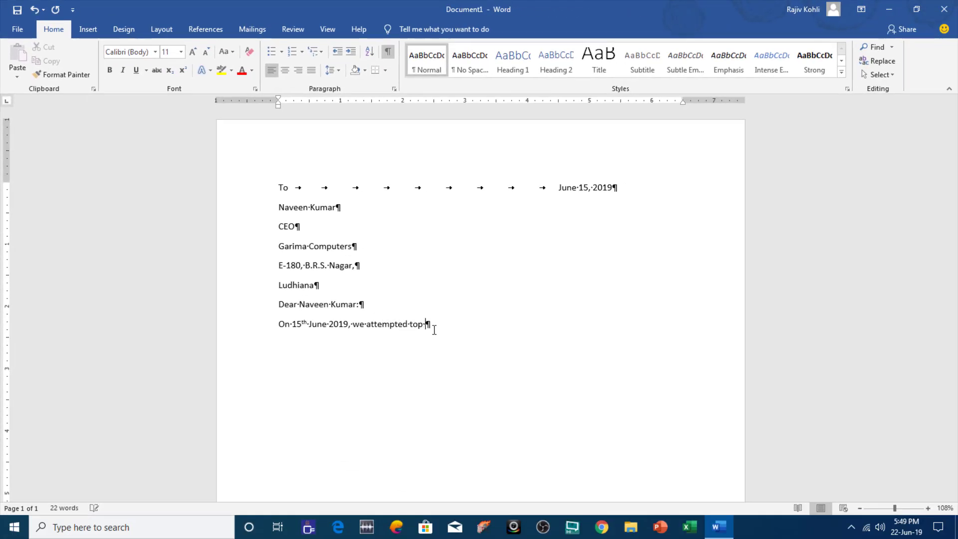
key("BackSpace")
key("BackSpace")
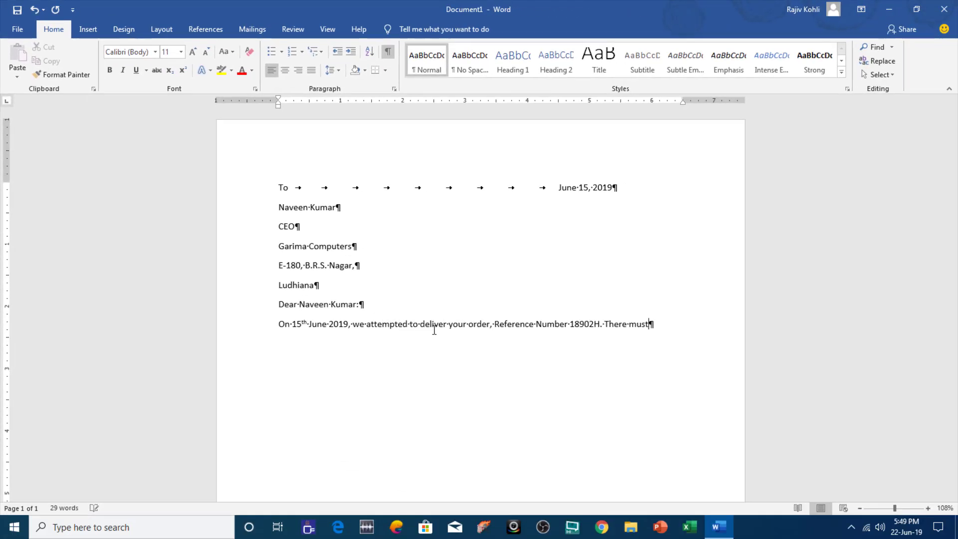
type("ve")
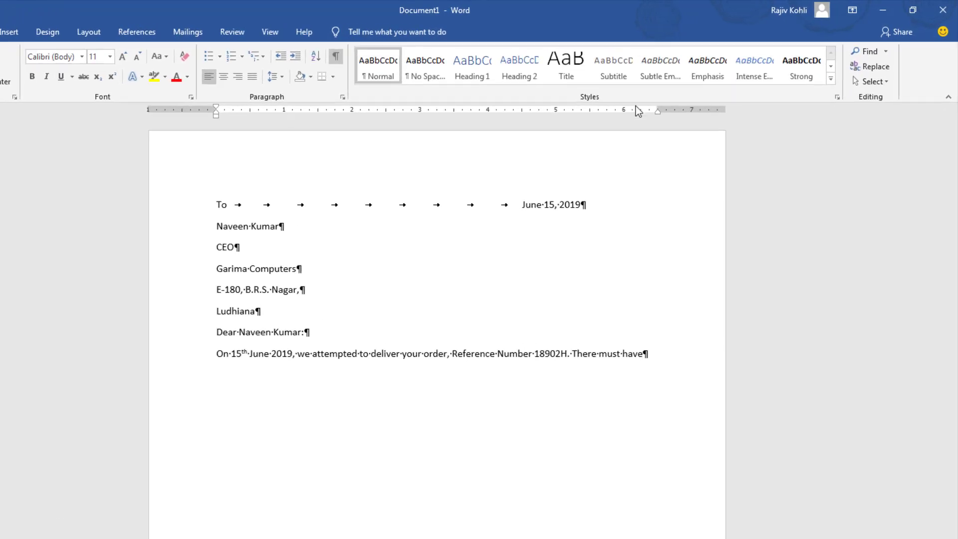
left_click_drag(657, 112, 657, 111)
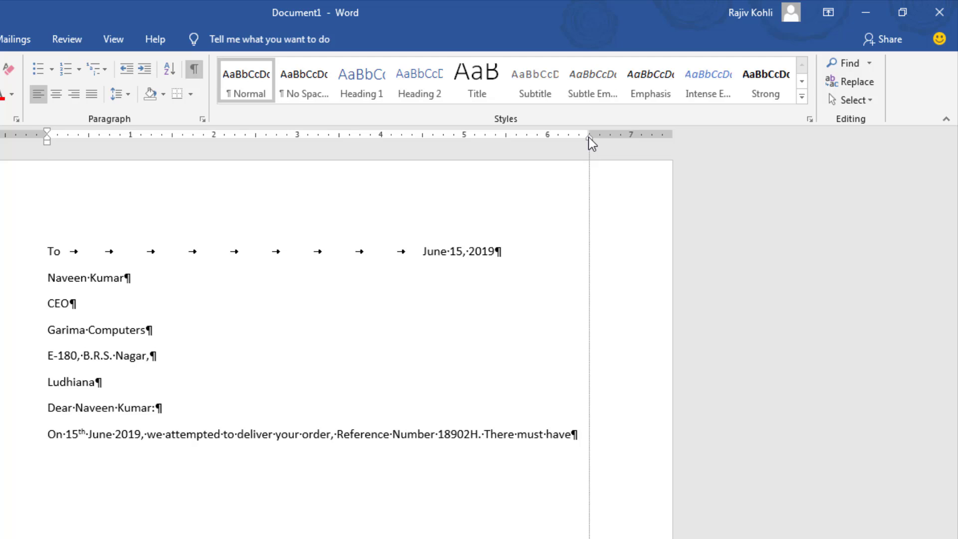
left_click_drag(589, 137, 589, 137)
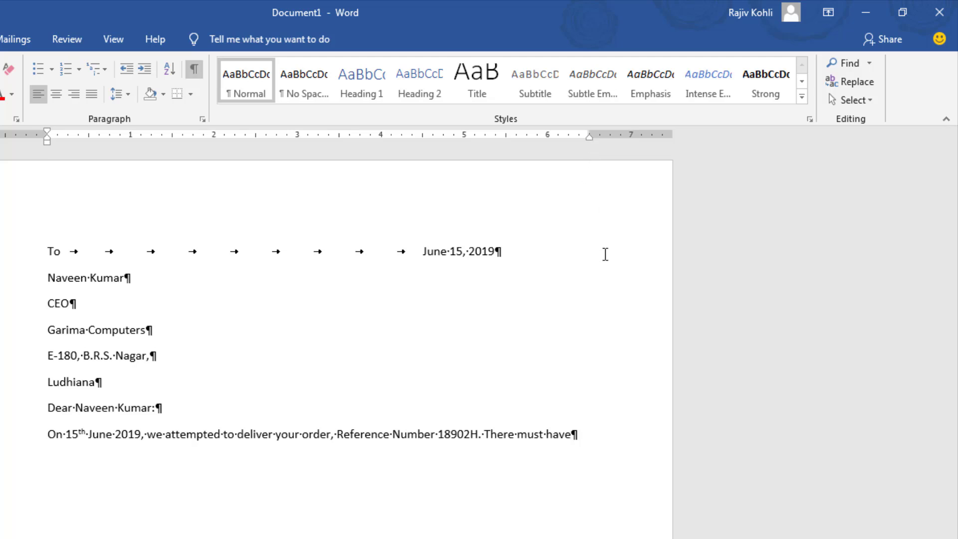
type("been")
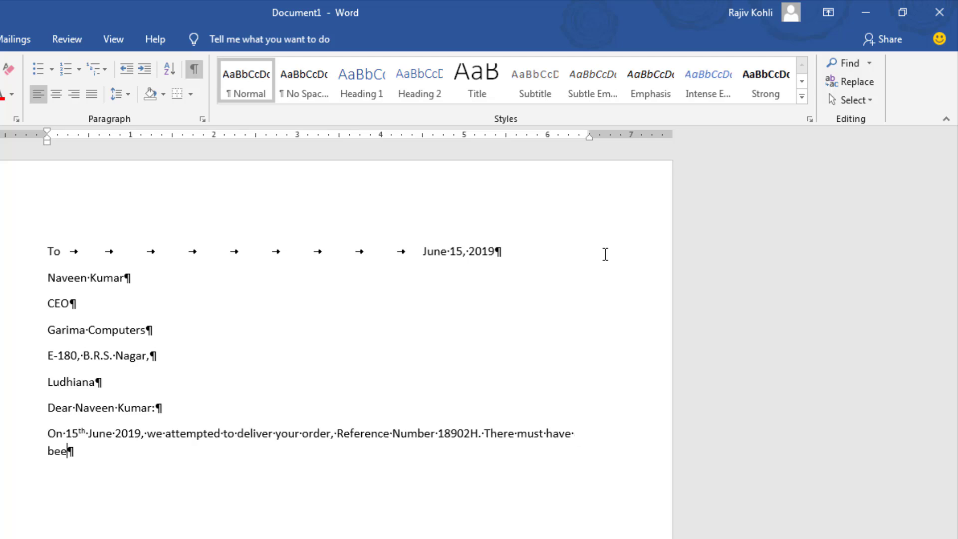
key("BackSpace")
key("BackSpace")
key("BackSpace")
key("BackSpace")
key("BackSpace")
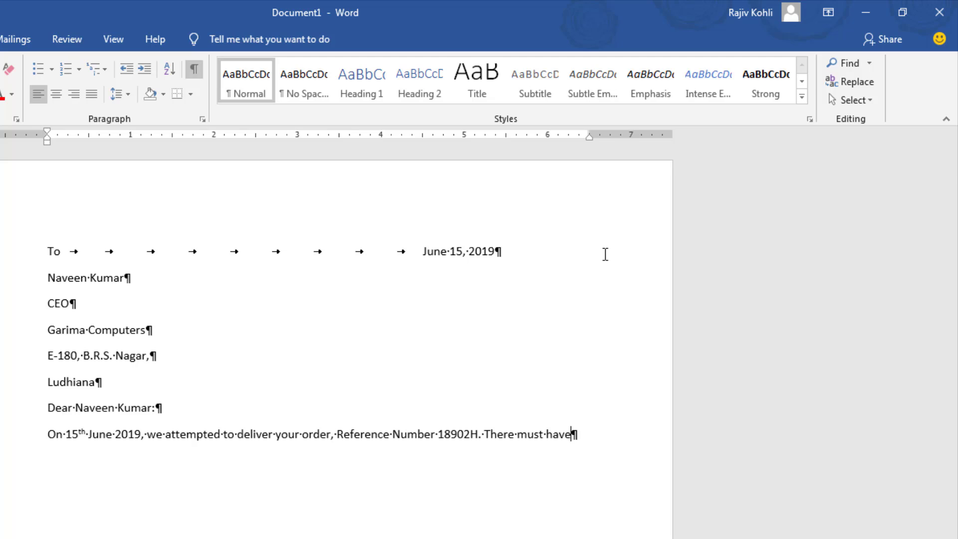
left_click(588, 138)
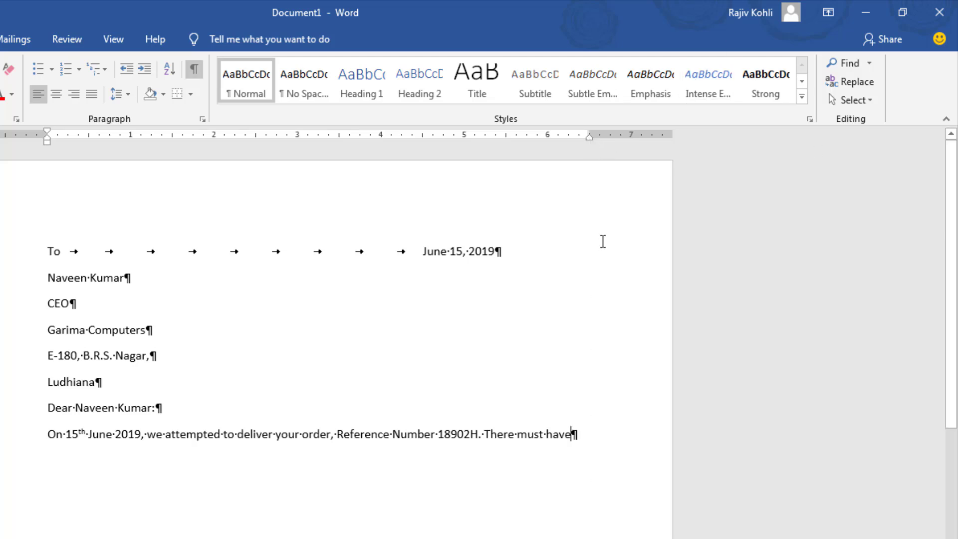
Step: Start a new paragraph below the body line reading 'been a'
key("Return")
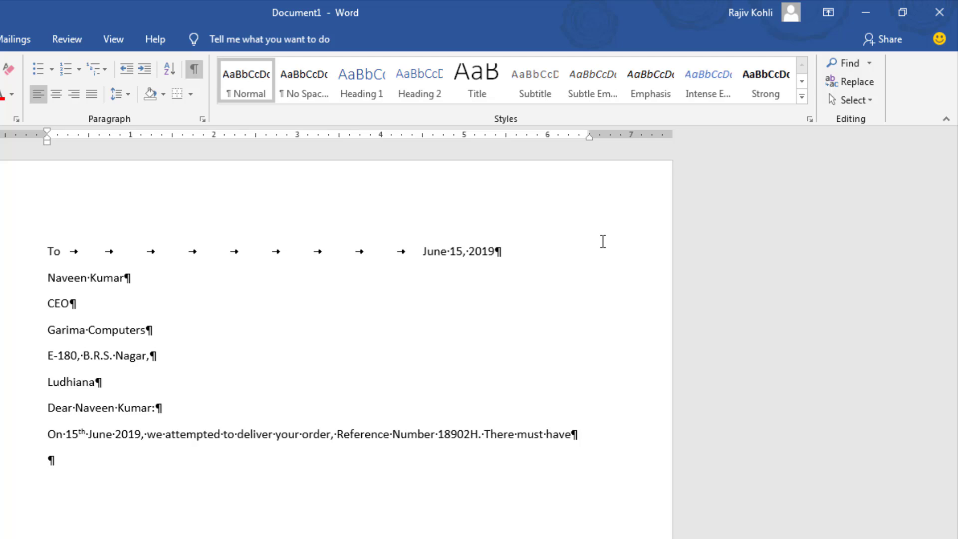
type("been a")
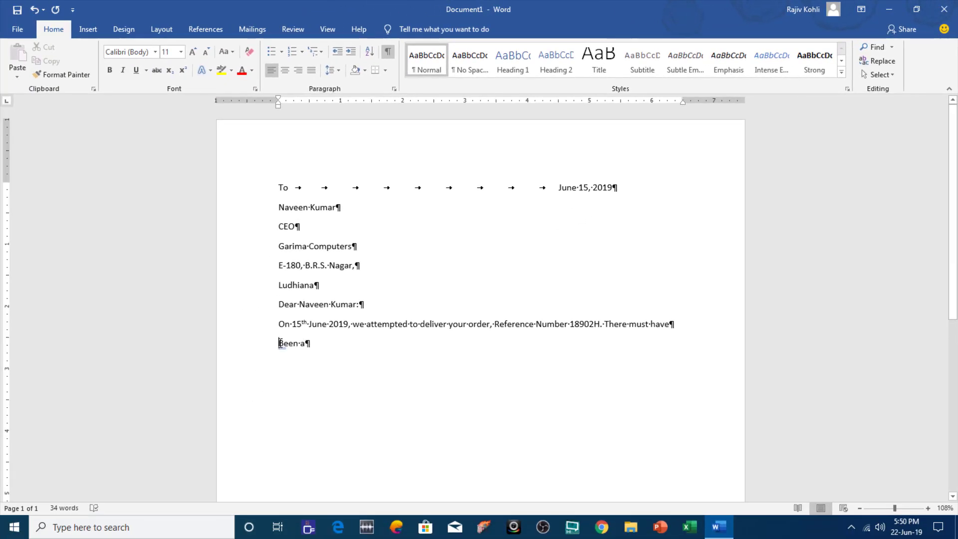
triple_click(287, 343)
left_click(281, 345)
left_click_drag(276, 348, 305, 347)
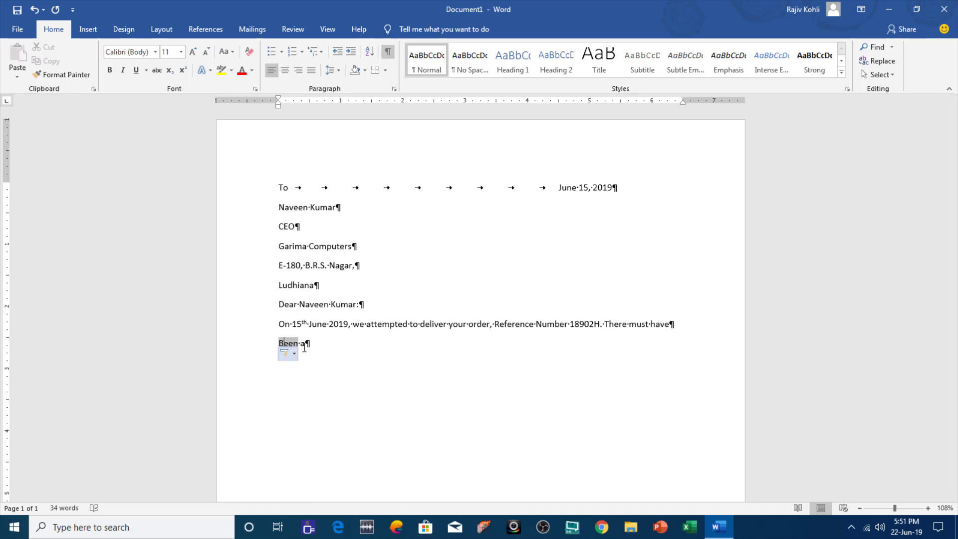
left_click(314, 345)
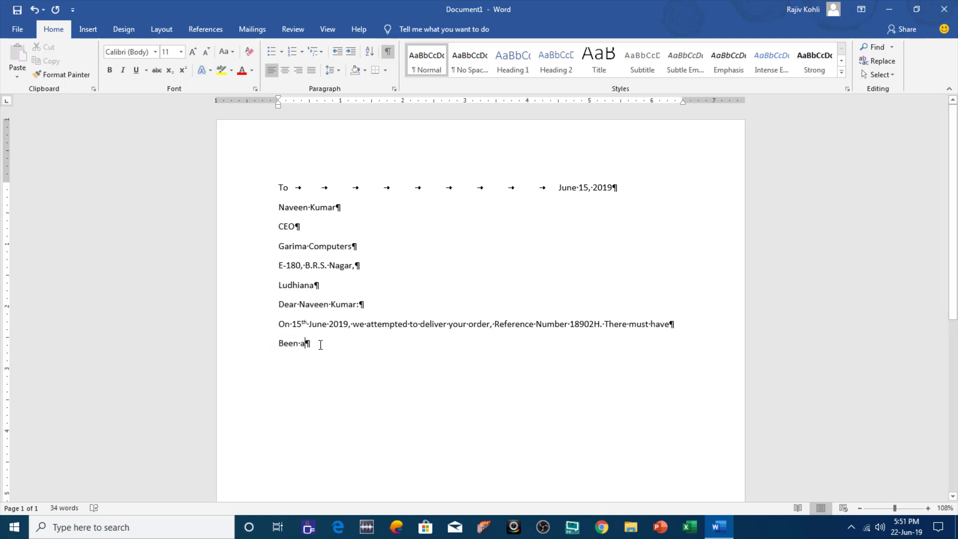
left_click(272, 348)
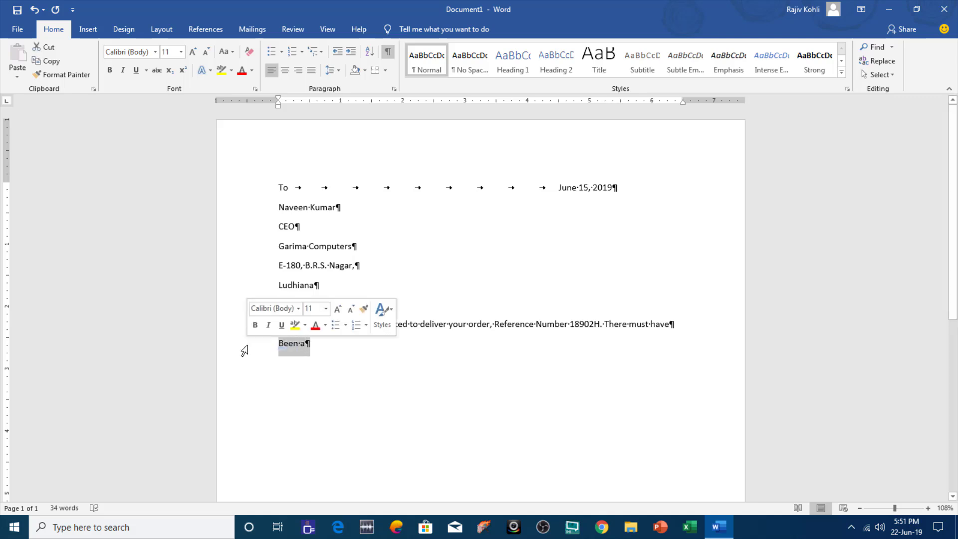
left_click(18, 30)
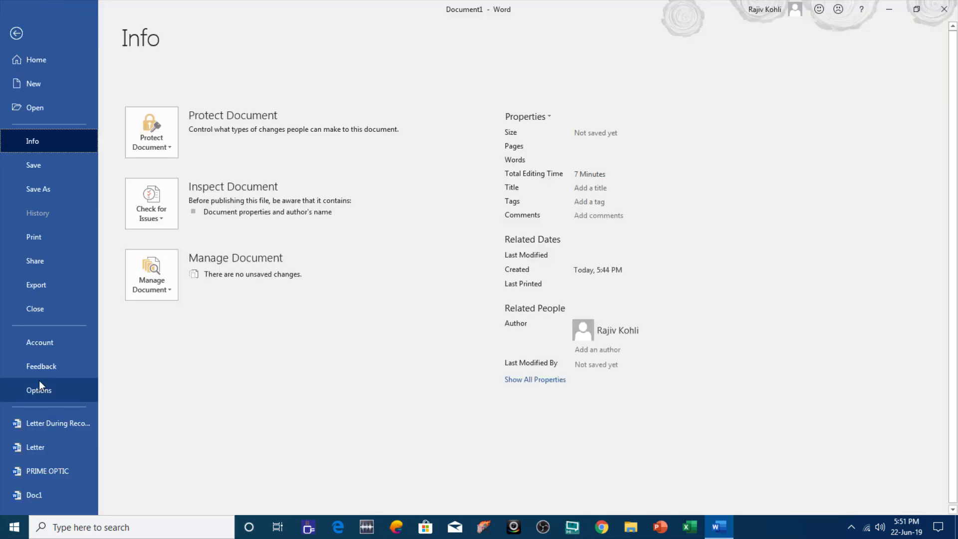
key("Escape")
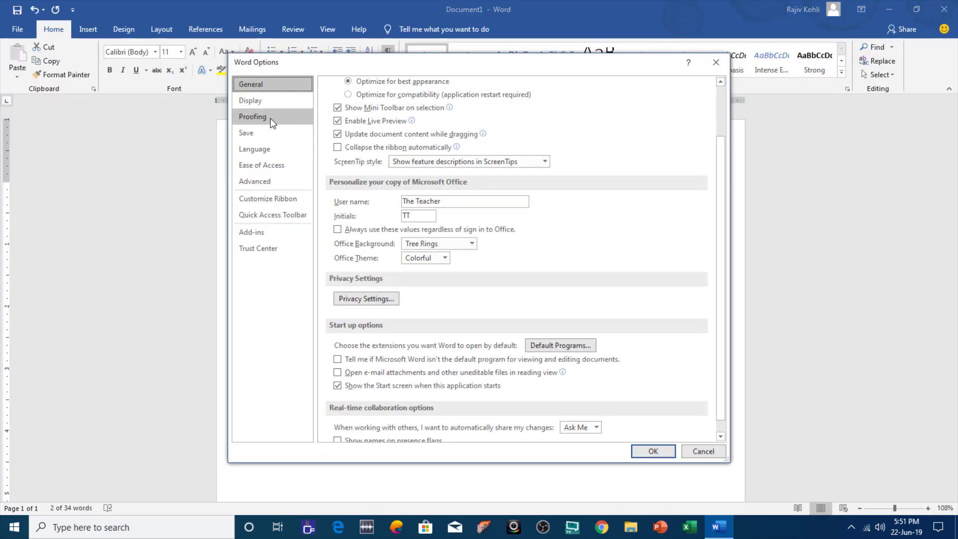
left_click(272, 119)
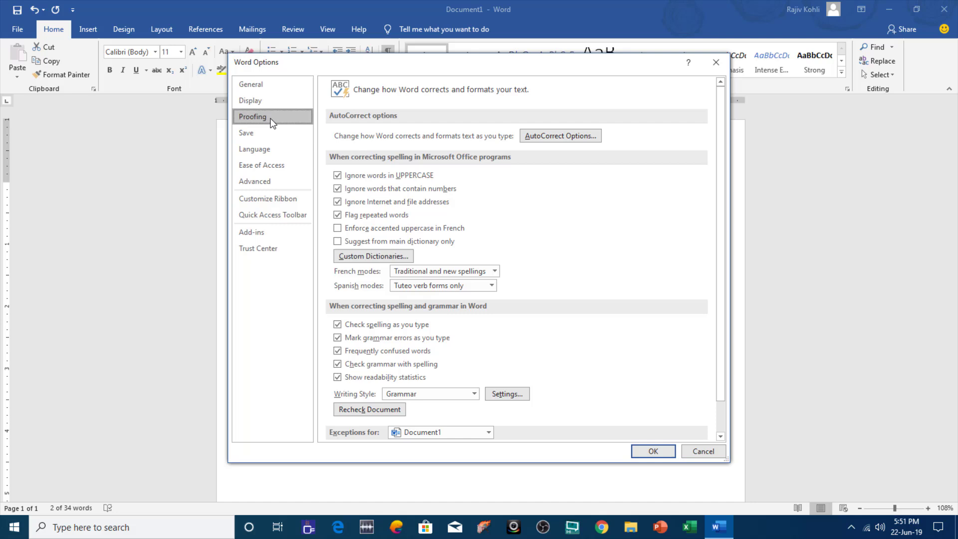
left_click(565, 137)
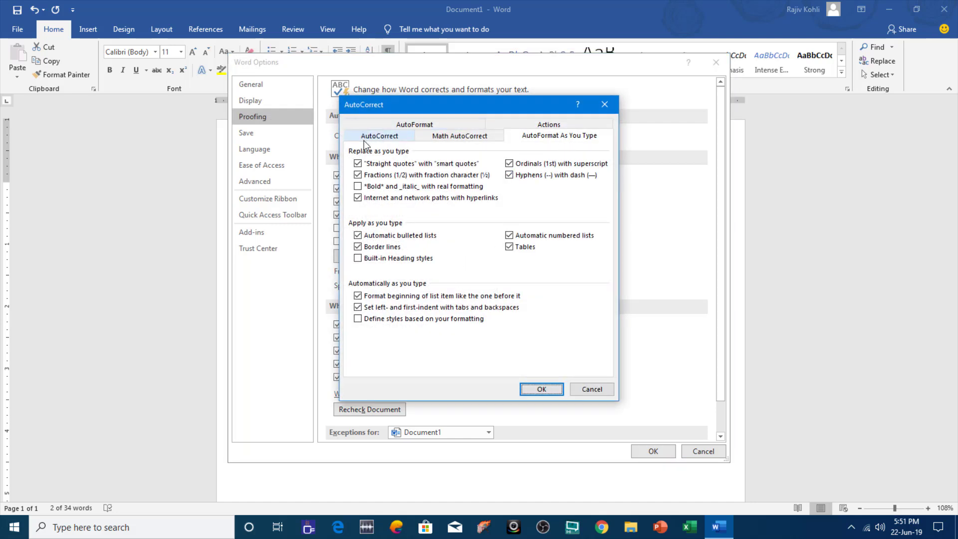
left_click(367, 136)
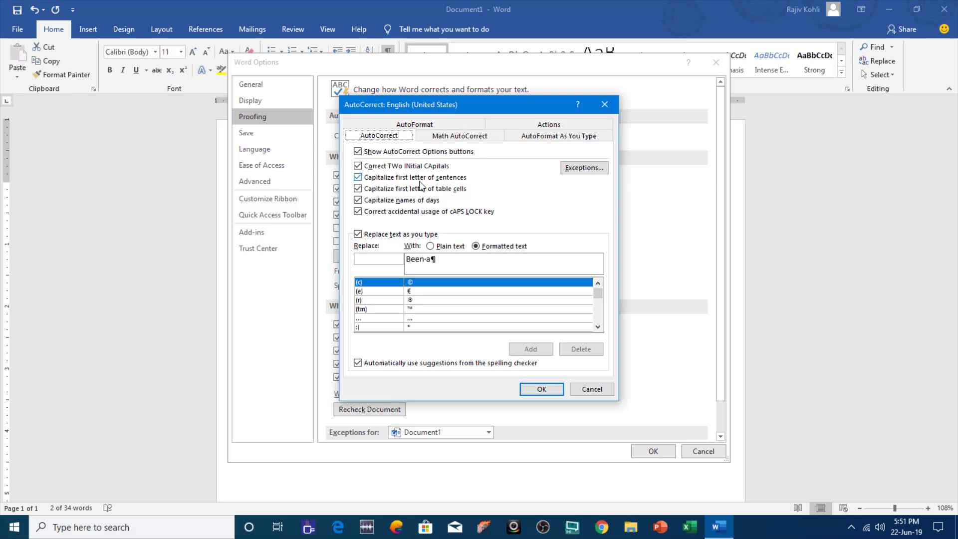
left_click(542, 389)
Step: Rejoin 'been a' to the body and continue with 'a misunderstanding regarding this delivery because no one was available…'
left_click(651, 451)
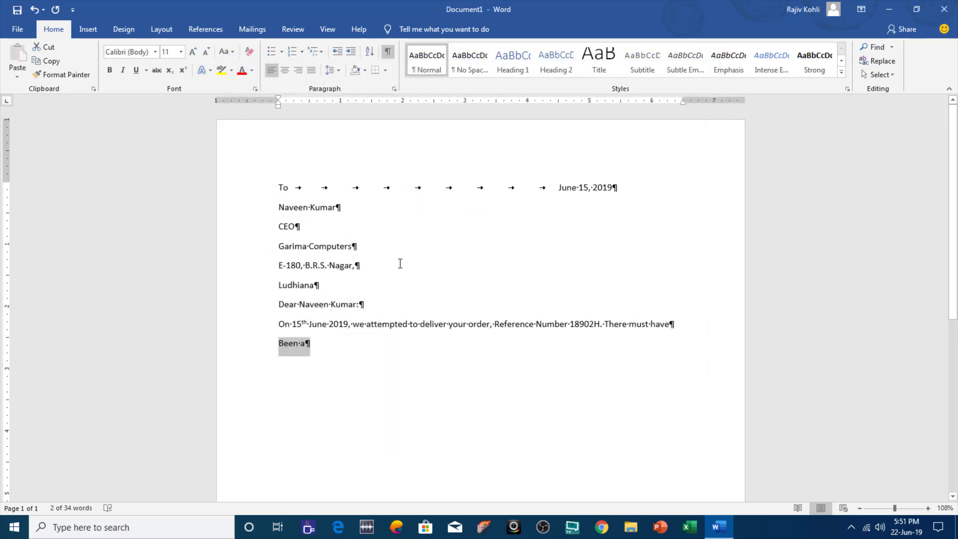
left_click(328, 353)
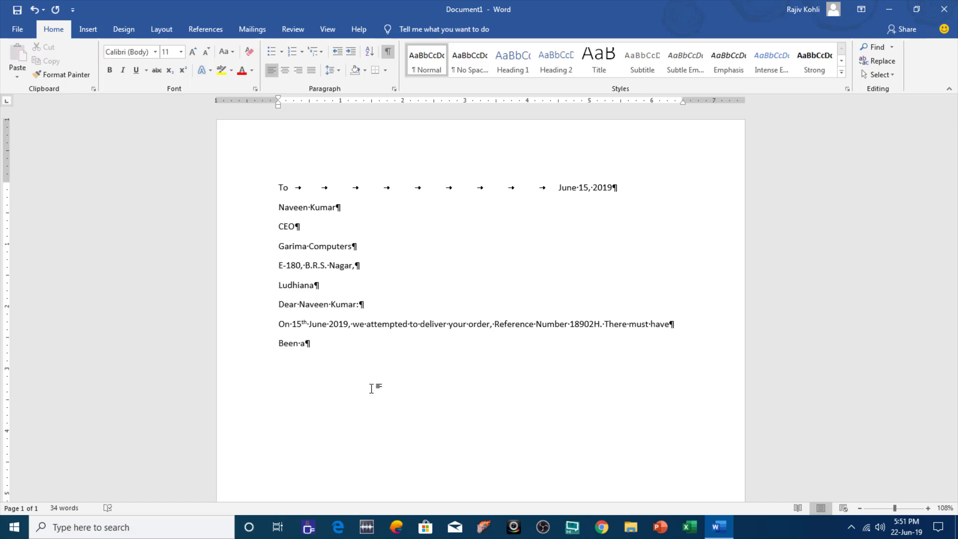
key("BackSpace")
key("BackSpace")
key("BackSpace")
key("BackSpace")
key("BackSpace")
key("BackSpace")
key("BackSpace")
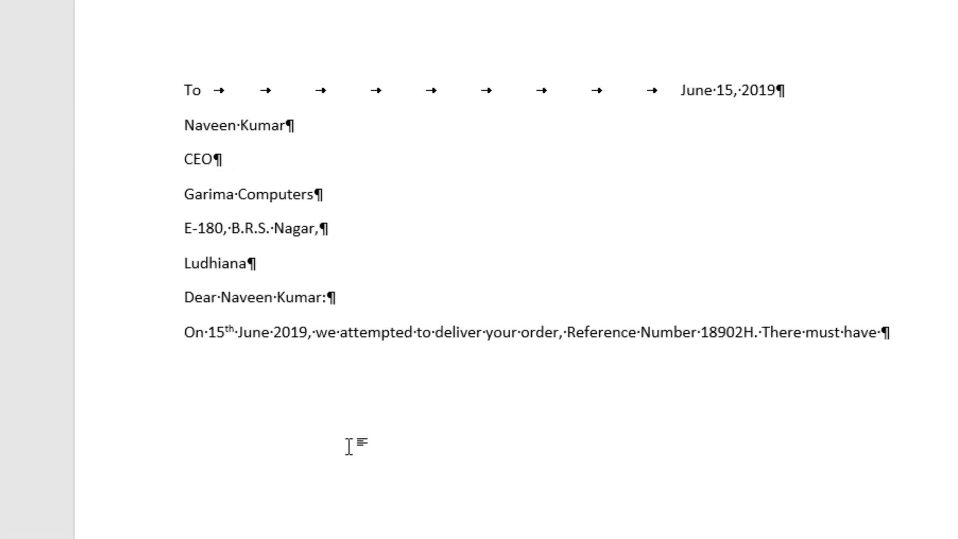
type("b")
type("een a mis")
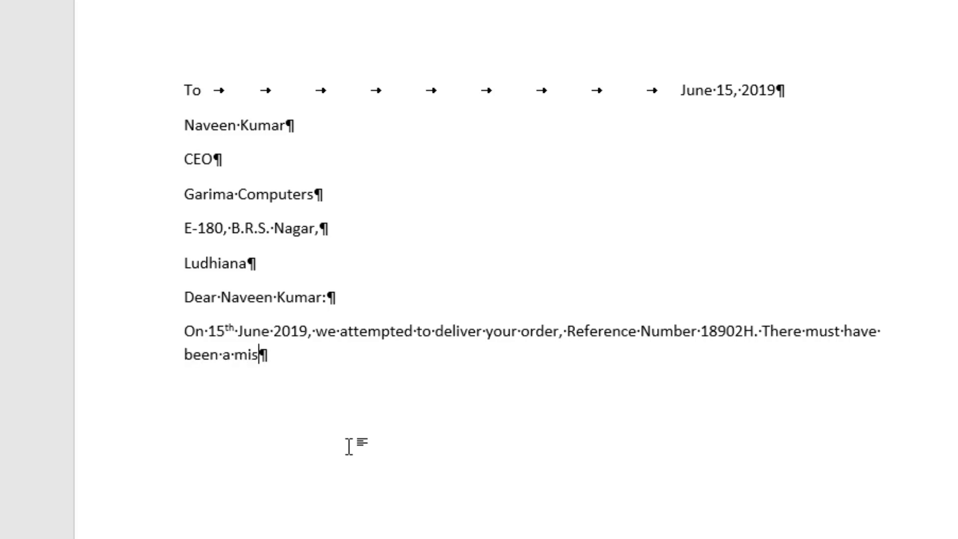
type("understanding ")
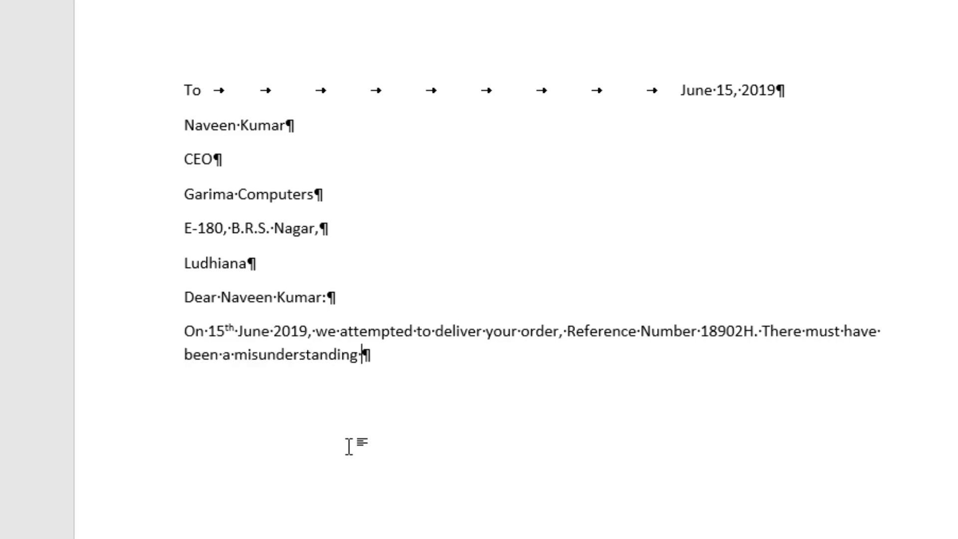
type("regarding this d")
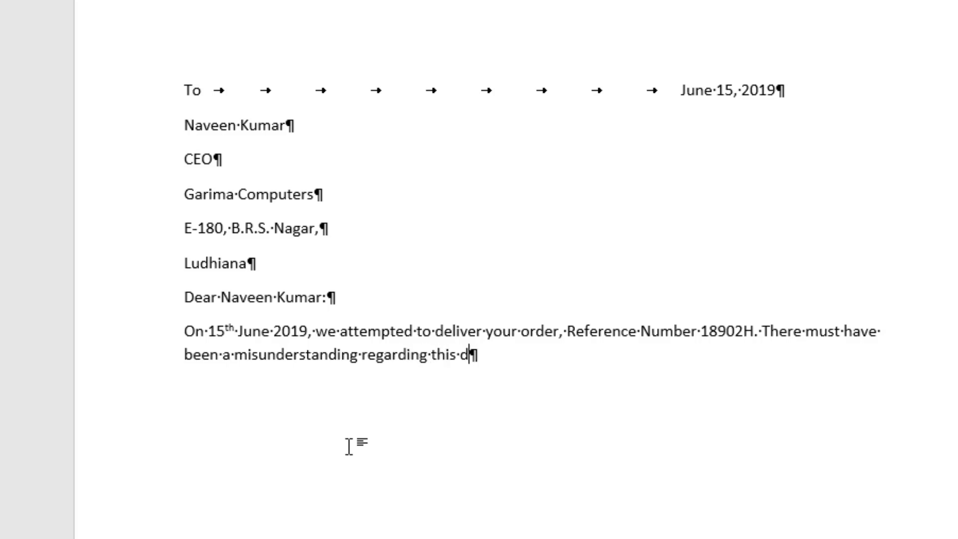
type("elivery because")
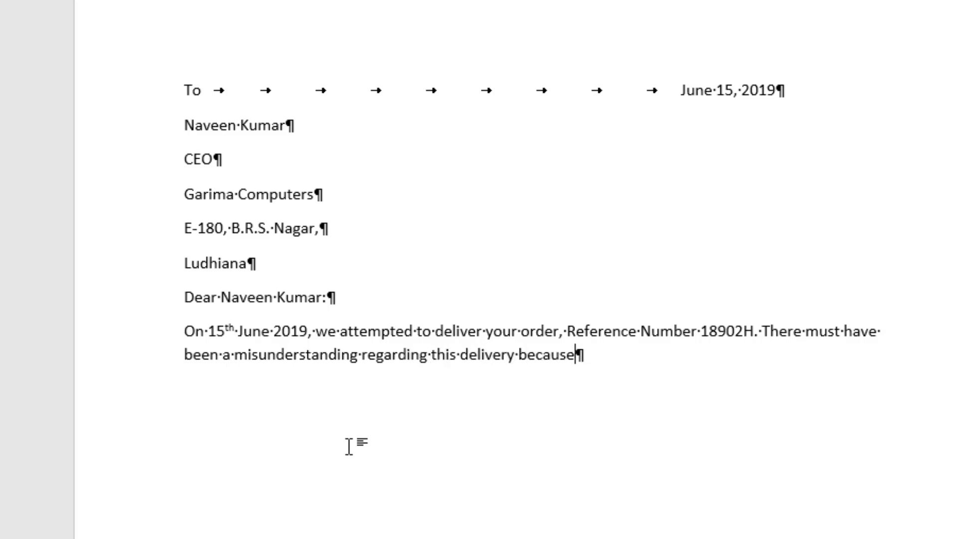
type(" no one was ava")
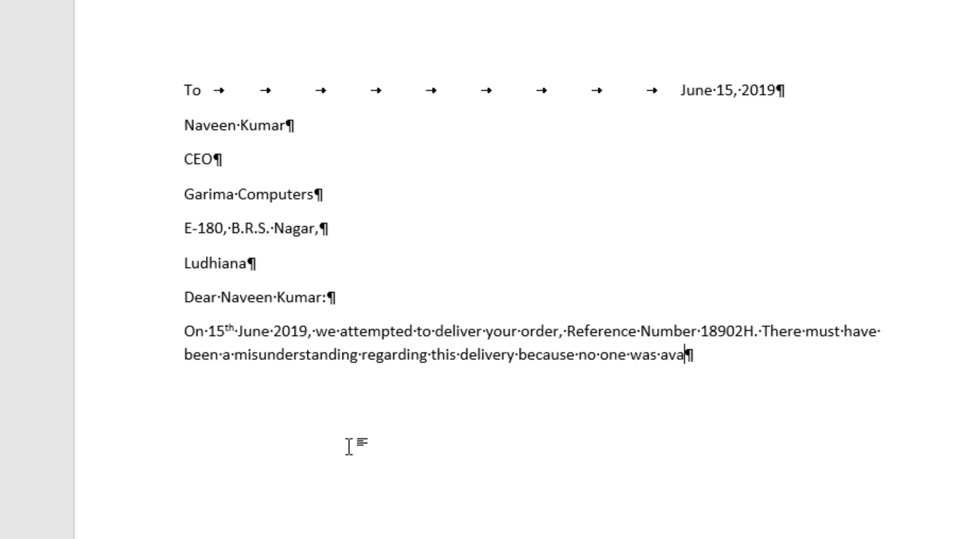
type("ilable to sign for")
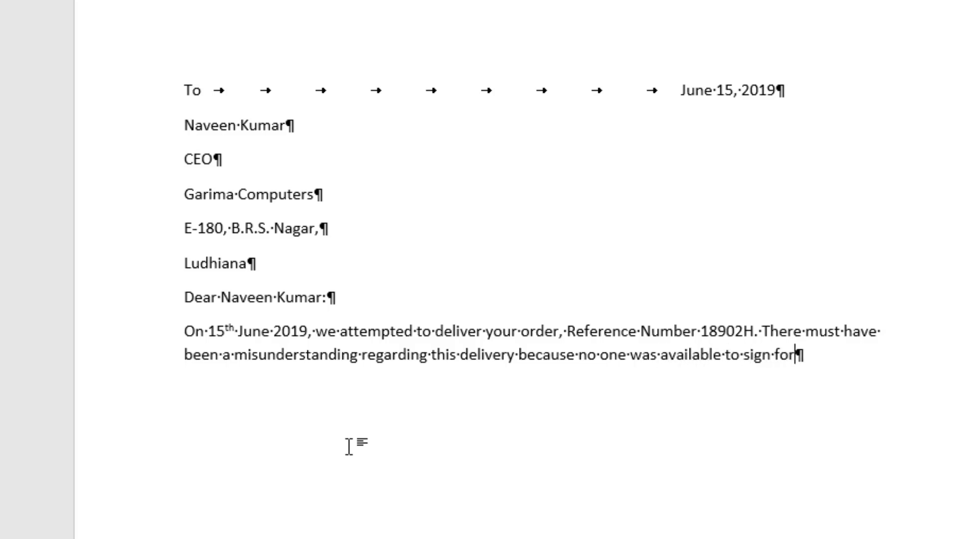
type(" the order,")
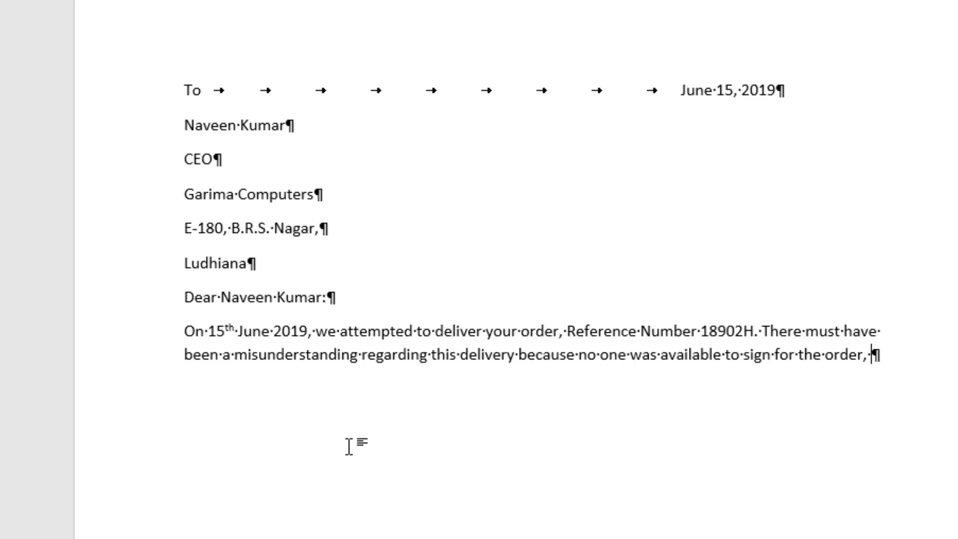
type(" even ")
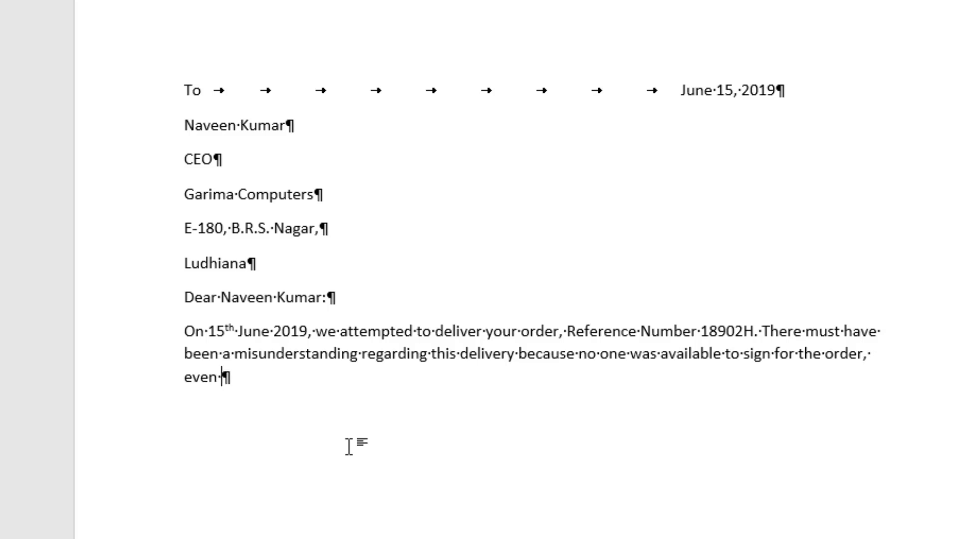
type("though t")
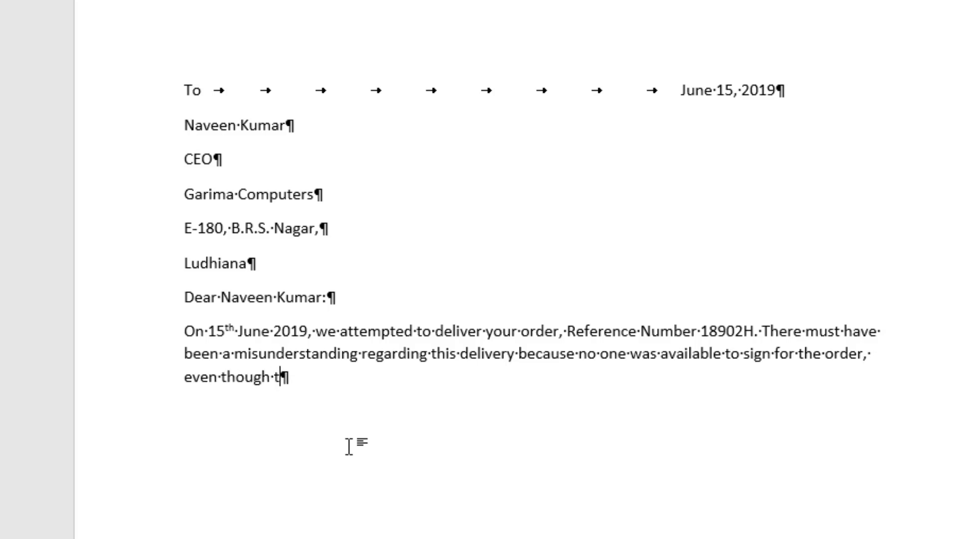
type("hat was the sc")
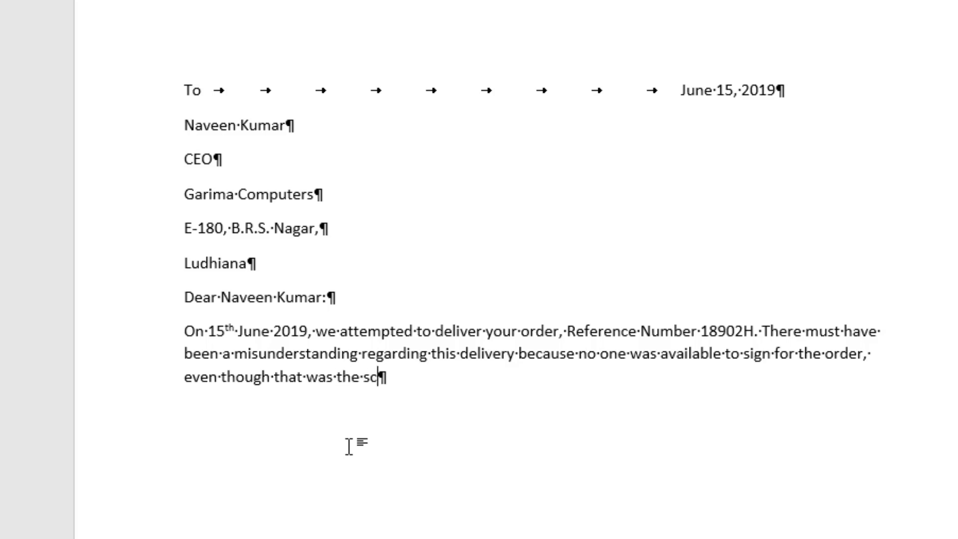
type("heduled deliv")
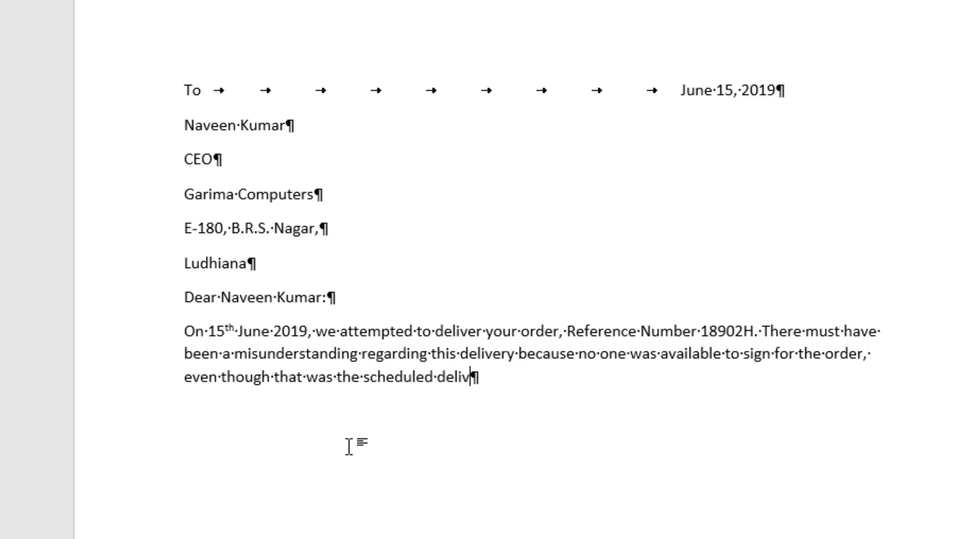
type("ery date. We did ")
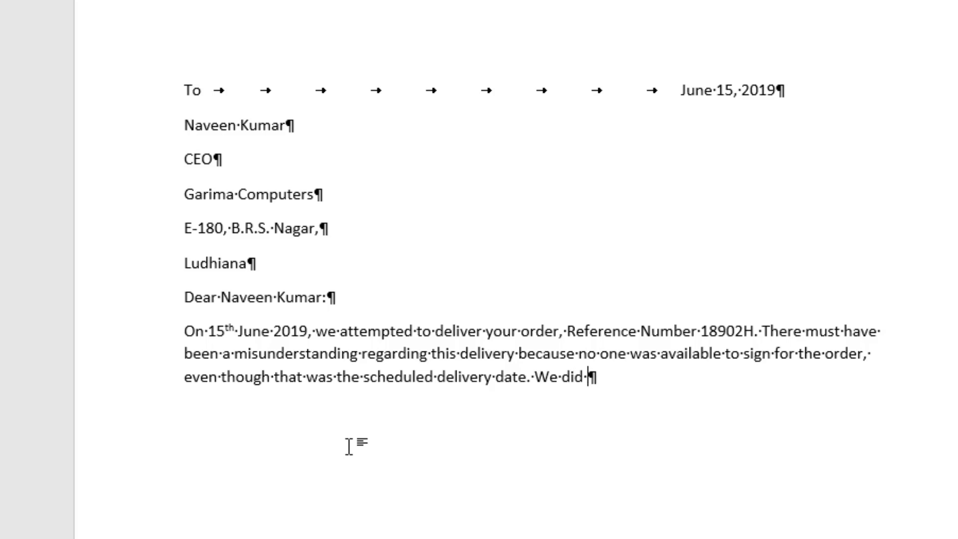
type("not drop off the")
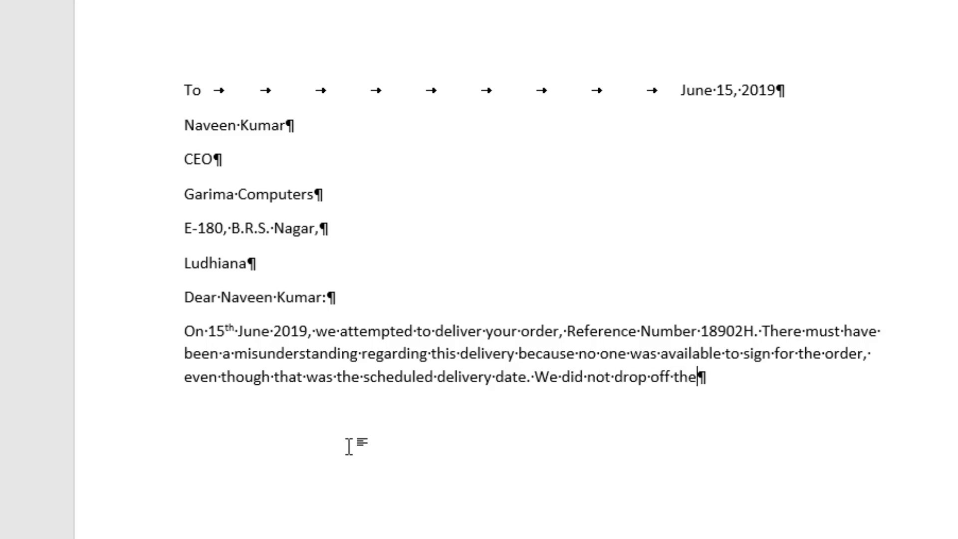
type(" order. Plea")
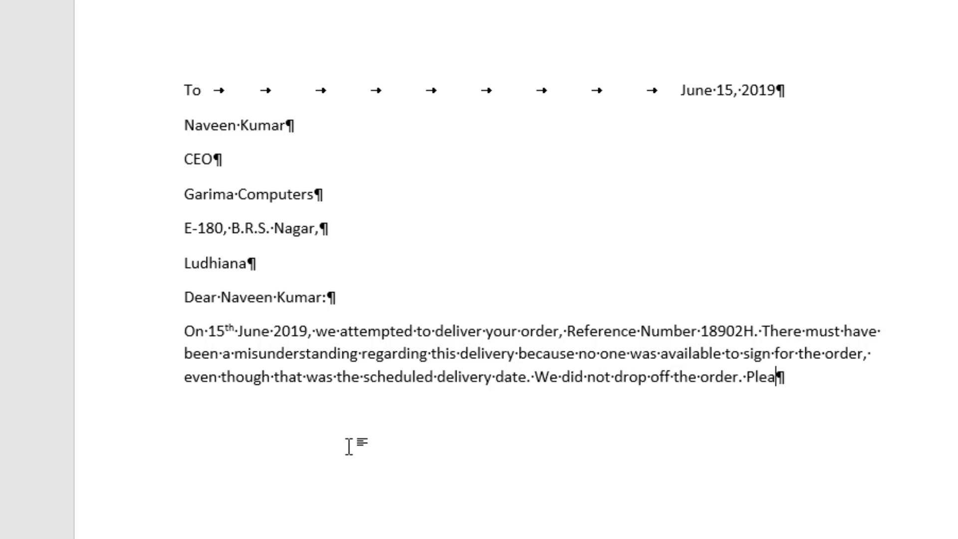
type("se call me at ")
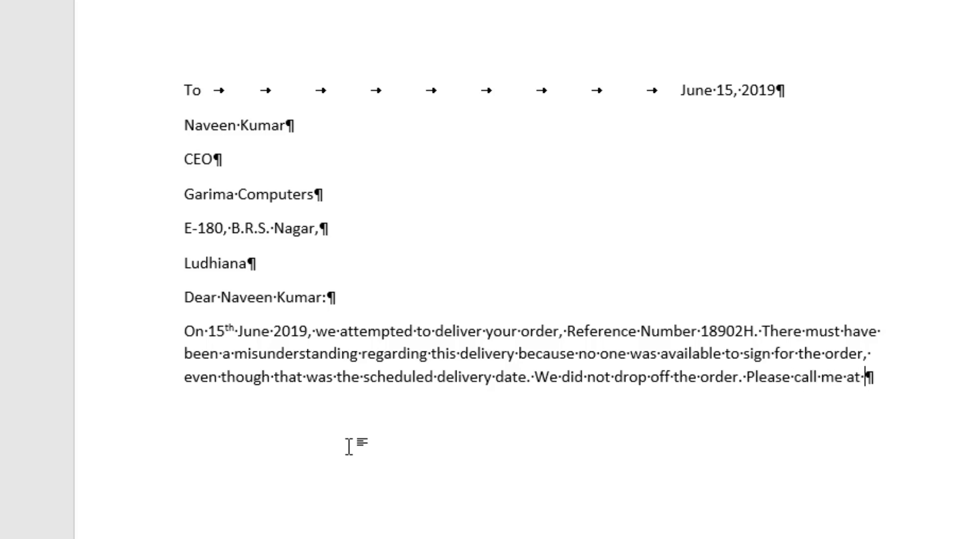
type("phone number")
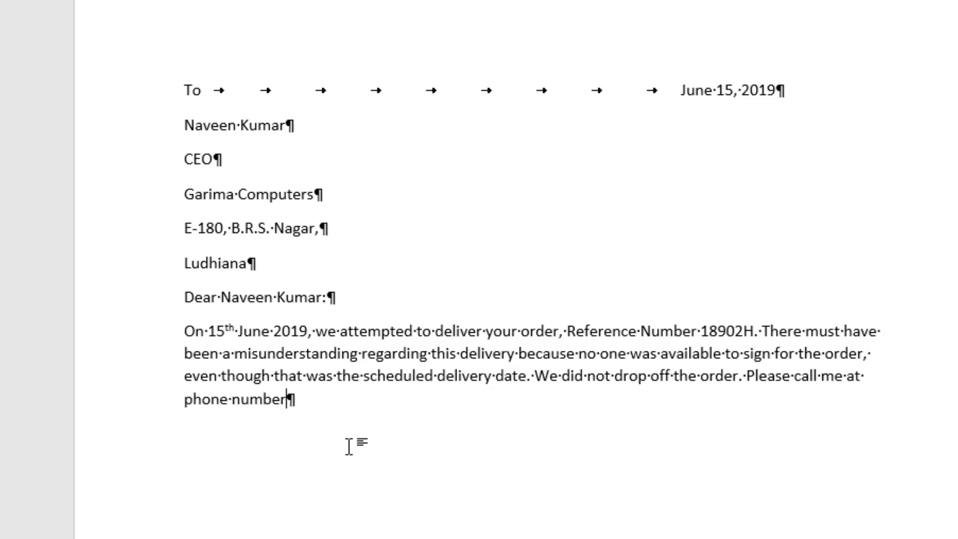
type(" as soon as p")
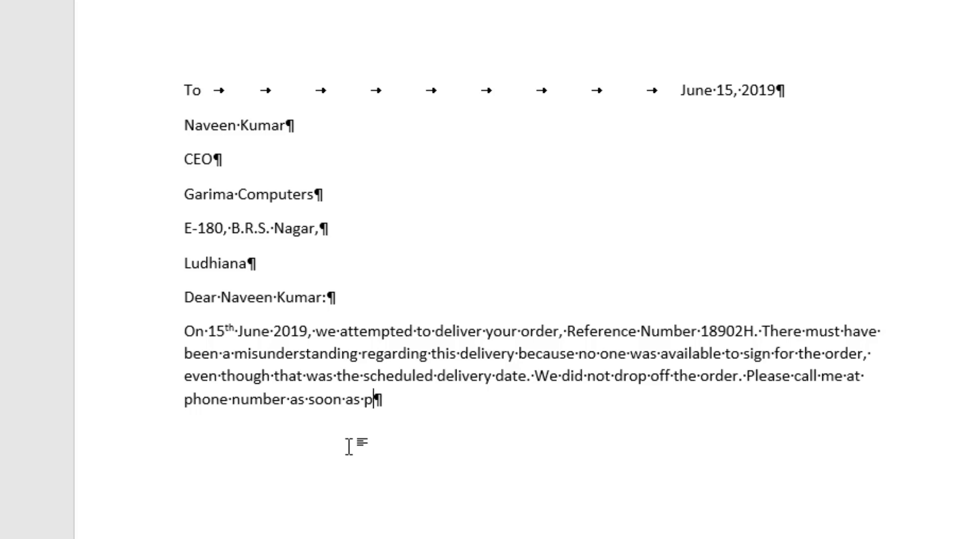
type("ossible to arr")
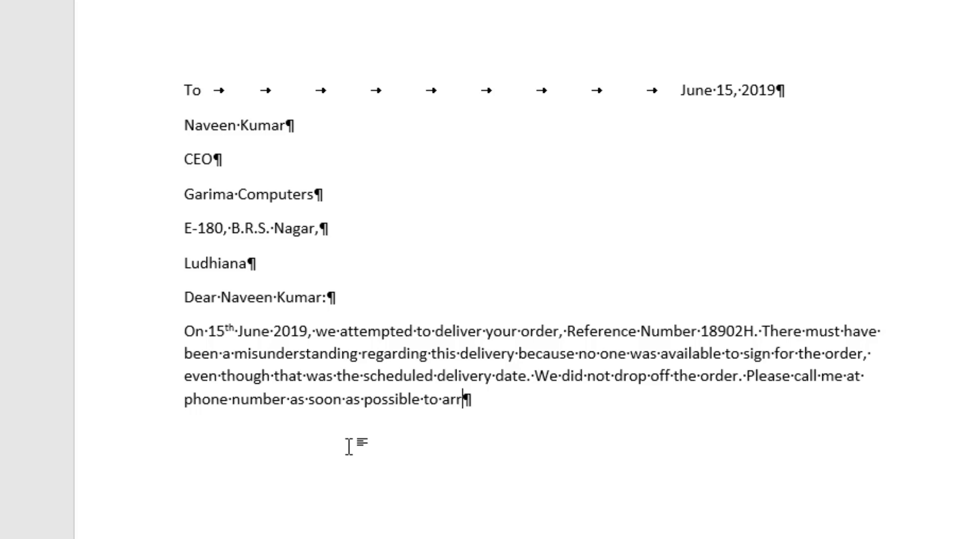
type("ange a new del")
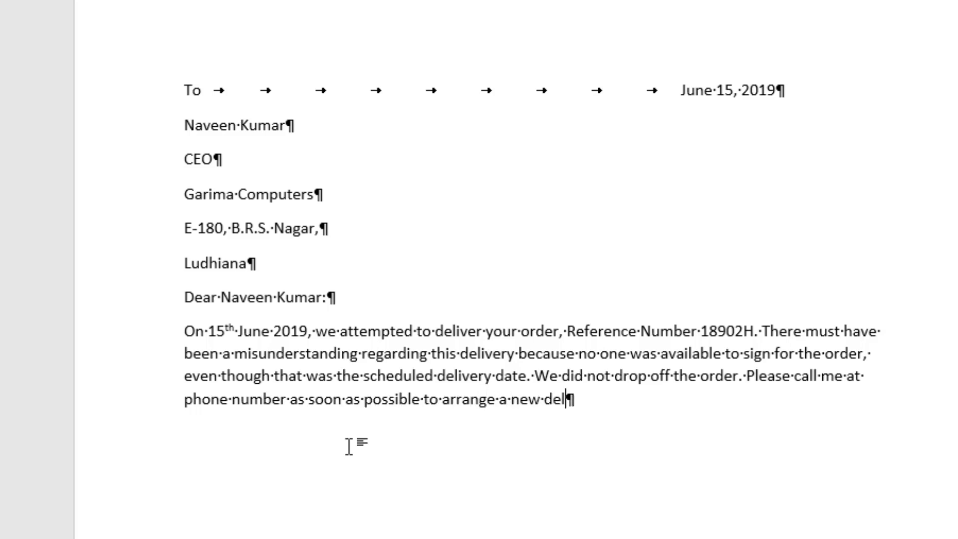
type("ivery time.")
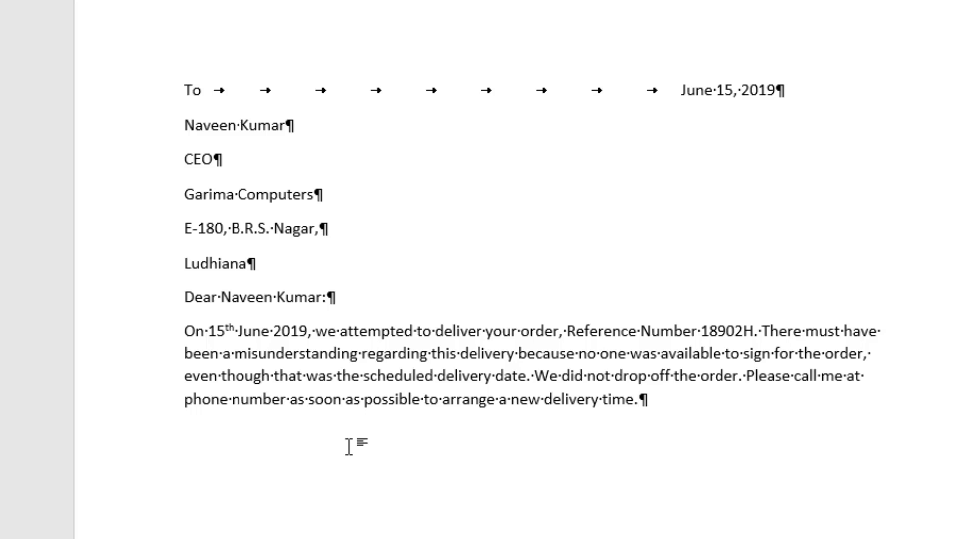
Step: Add the 'Thank you again for the order…' paragraph, a 'Sincerely,' closing and the sender's name
key("Return")
type("Thank you again ")
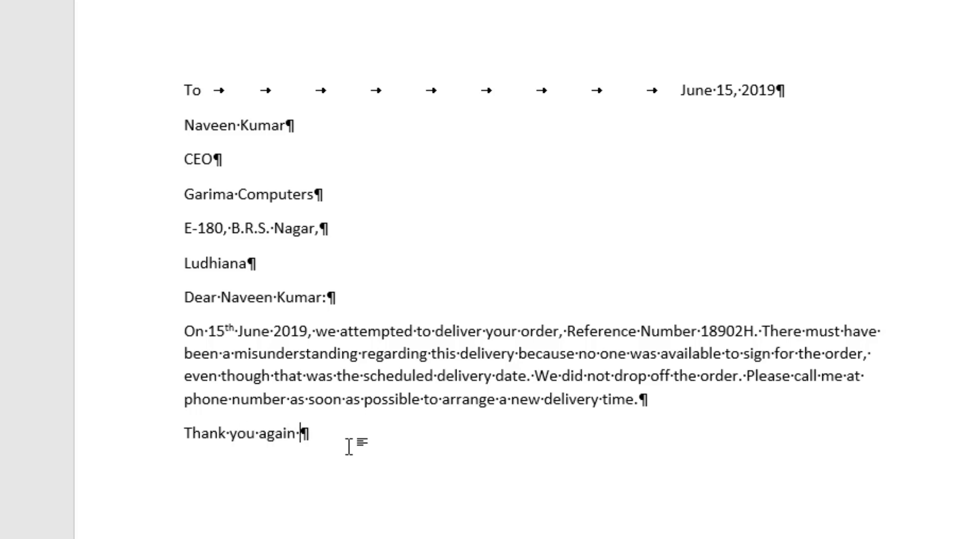
type("for the order. We ")
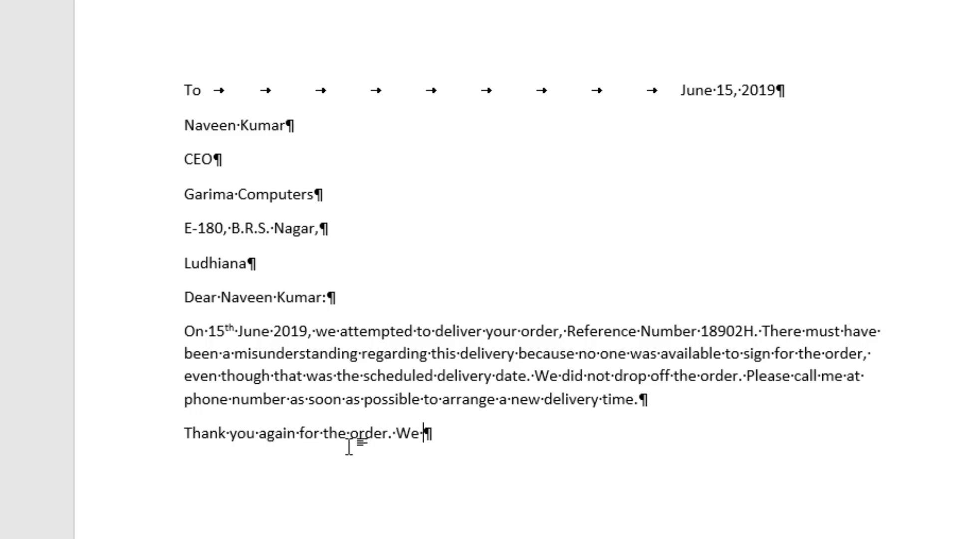
type("look forward t")
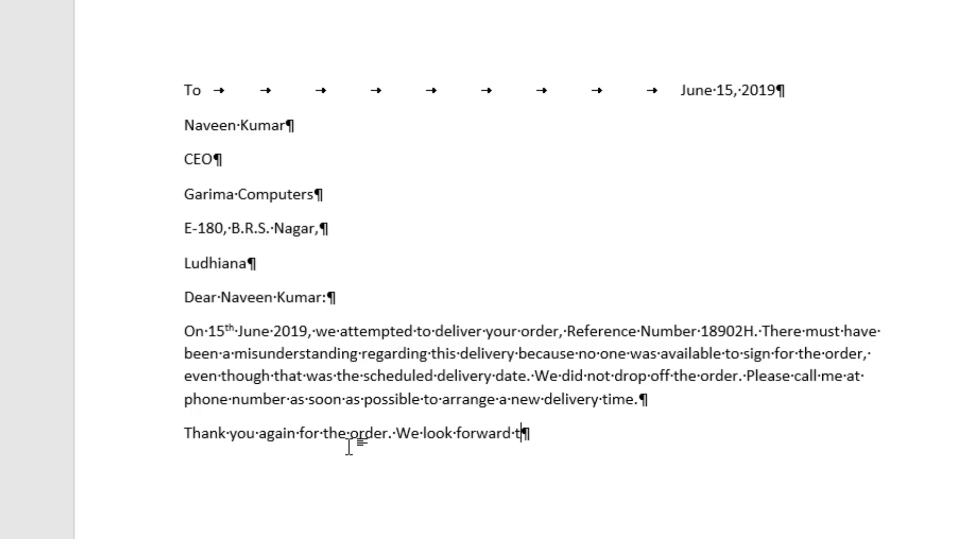
type("o delivering it a")
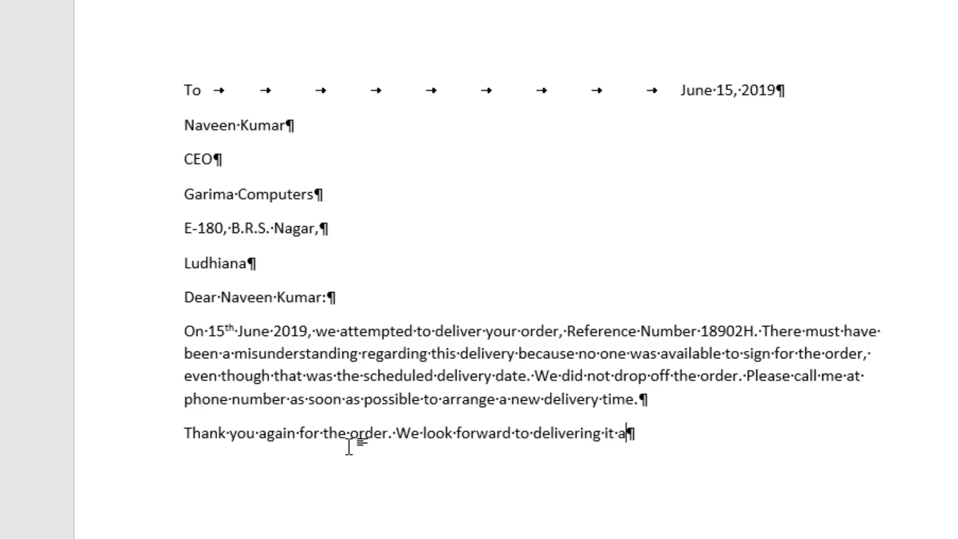
type("nd to serving yo")
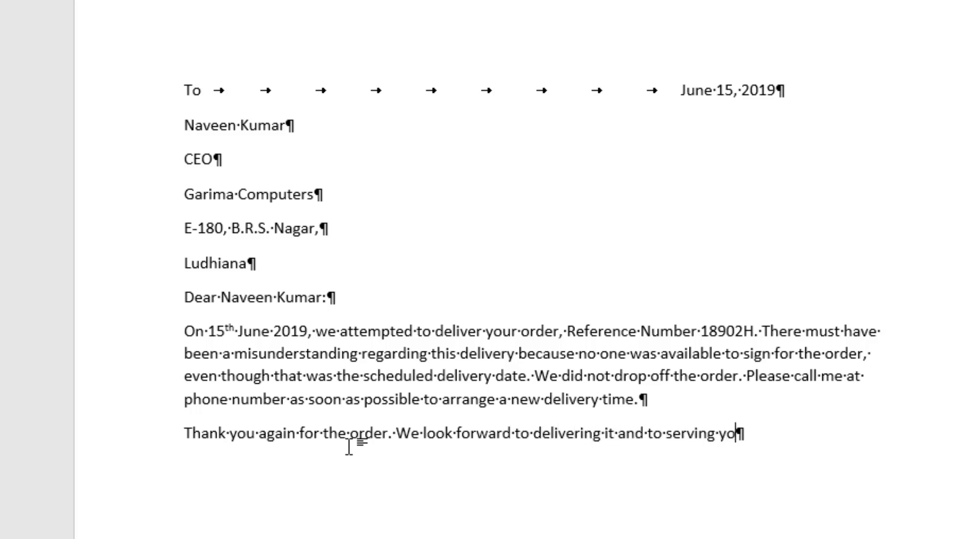
type("ur needs in the future.")
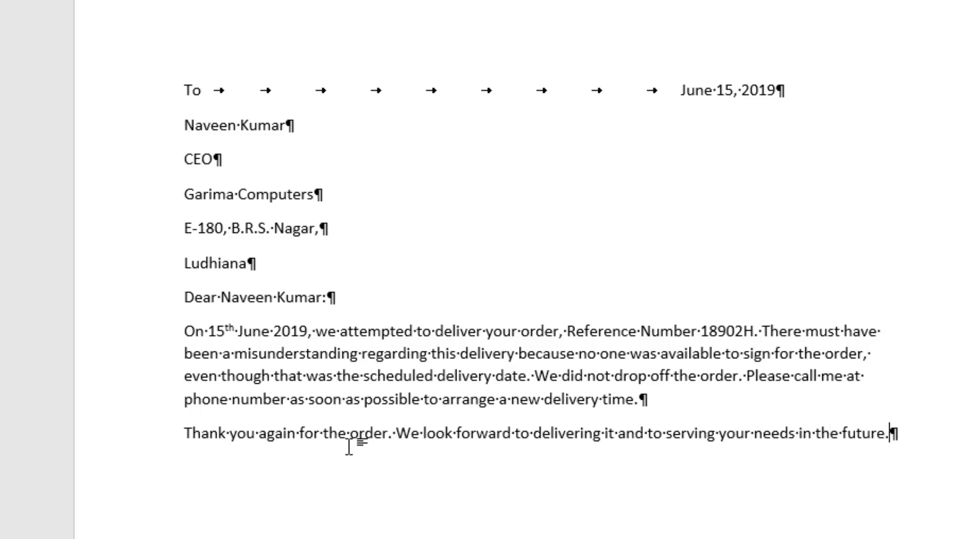
key("Return")
type("Sincerely,")
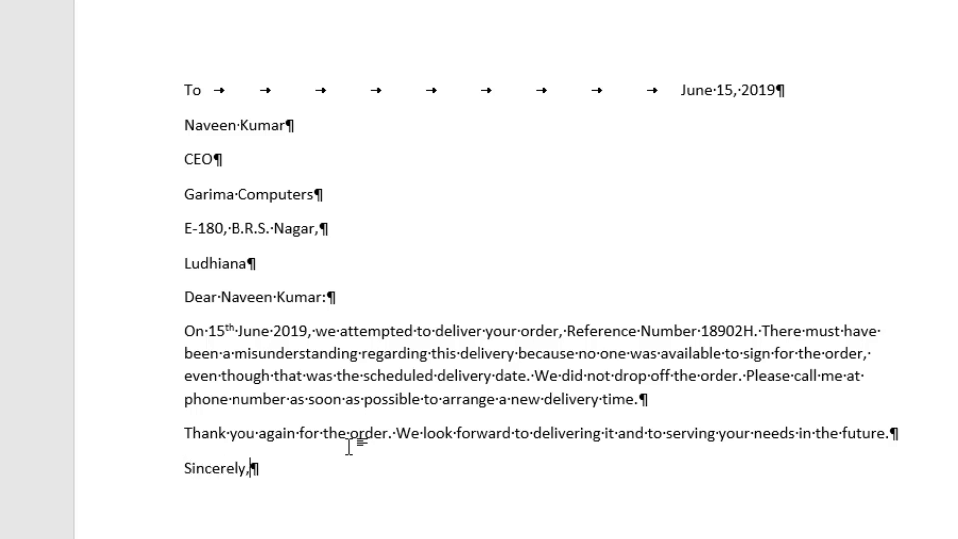
key("Return")
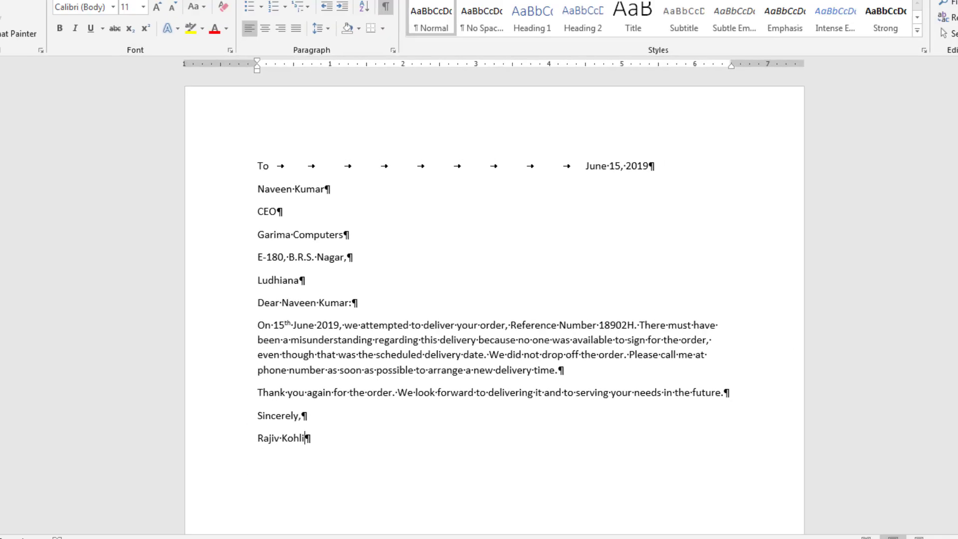
left_click(293, 29)
left_click(88, 61)
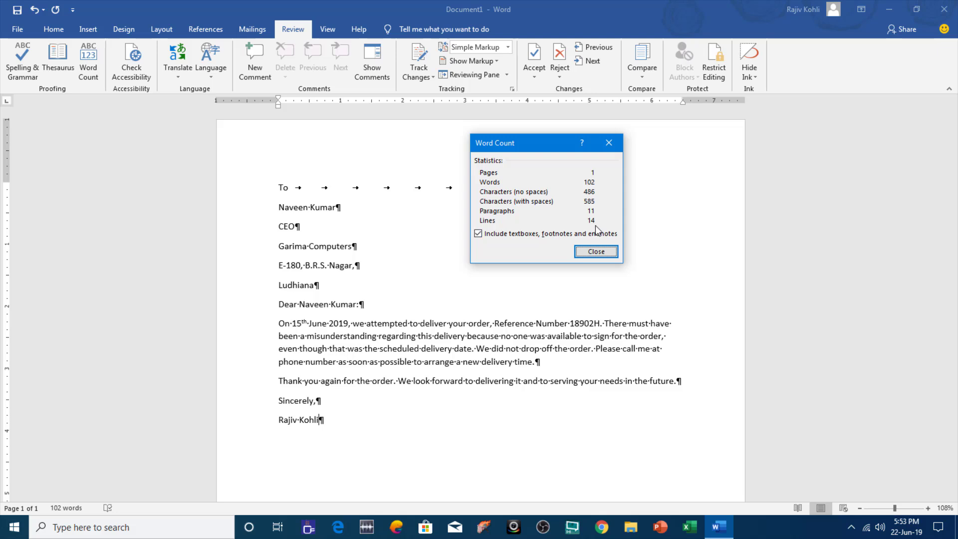
left_click(595, 253)
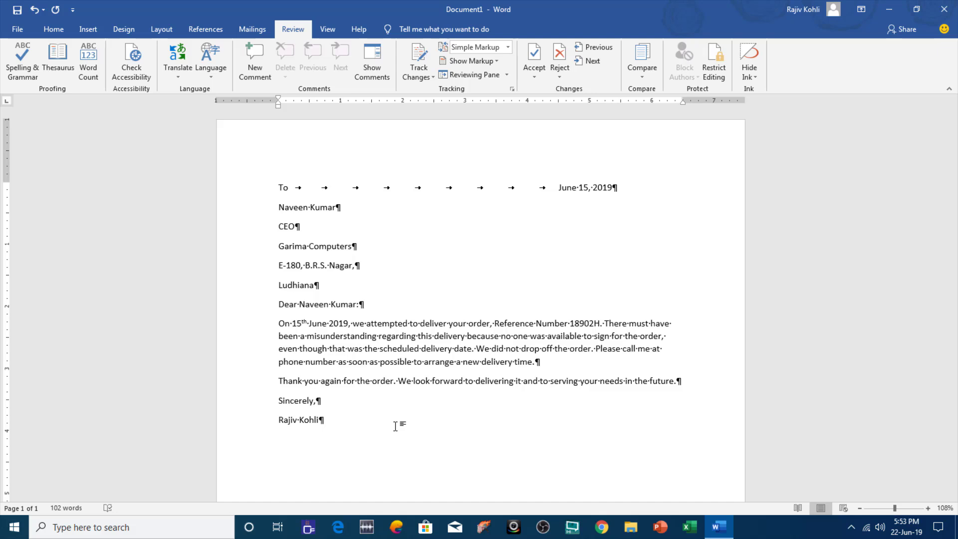
left_click(53, 29)
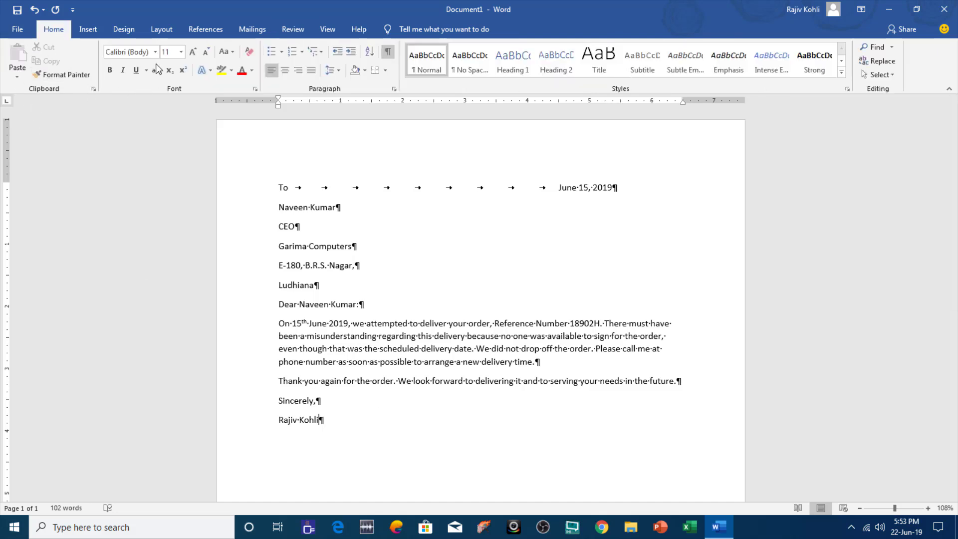